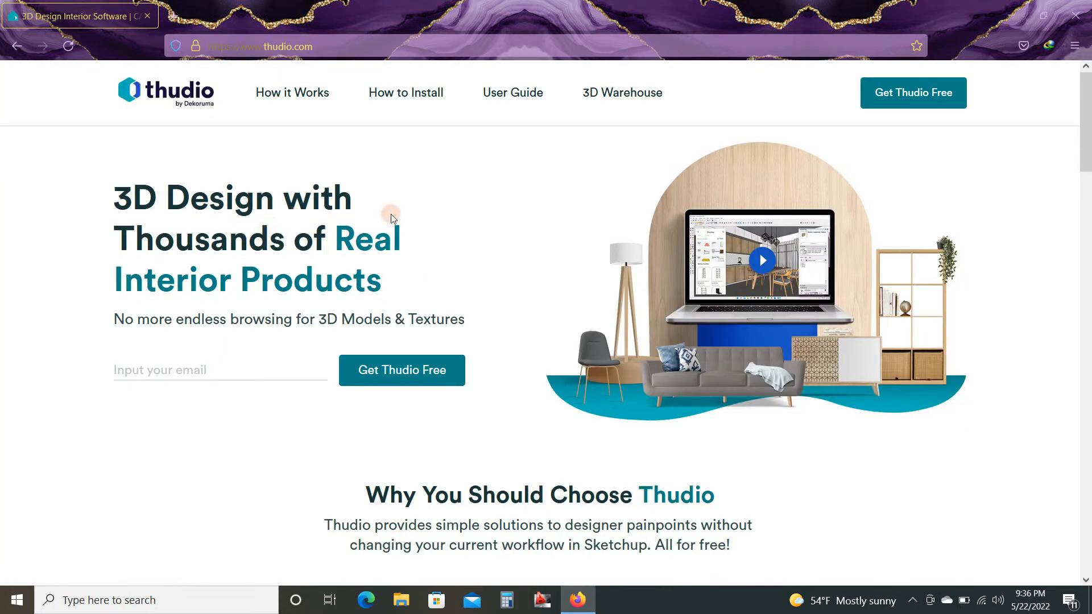
Look through the Thudio homepage, including its benefits, available model categories, partner brands and user reviews
{"action": "scroll", "coordinate": [663, 208], "scroll_direction": "down", "scroll_amount": 10}
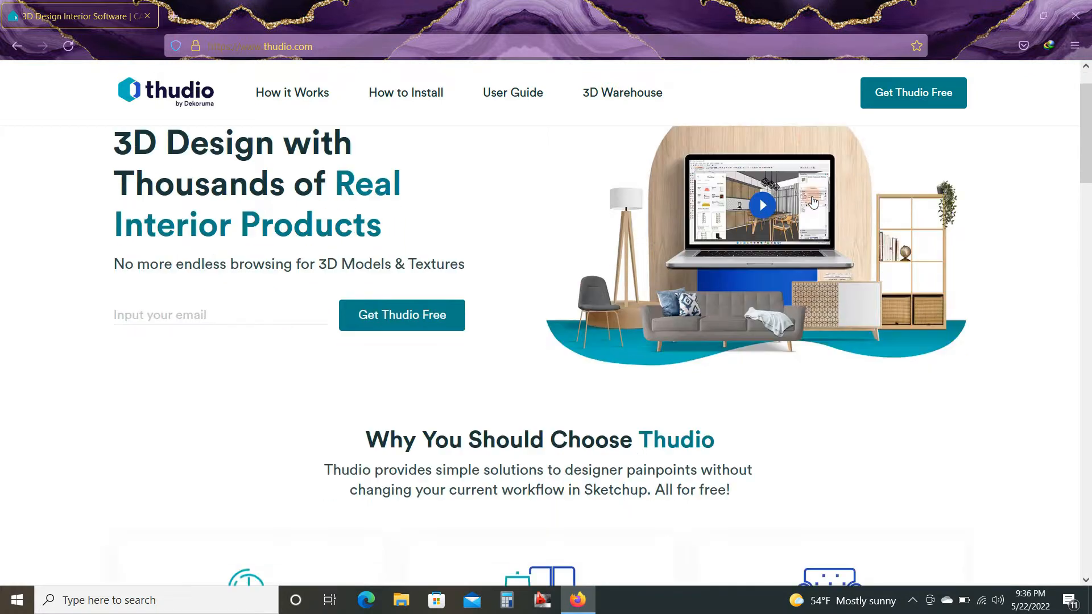
{"action": "scroll", "coordinate": [743, 222], "scroll_direction": "down", "scroll_amount": 4}
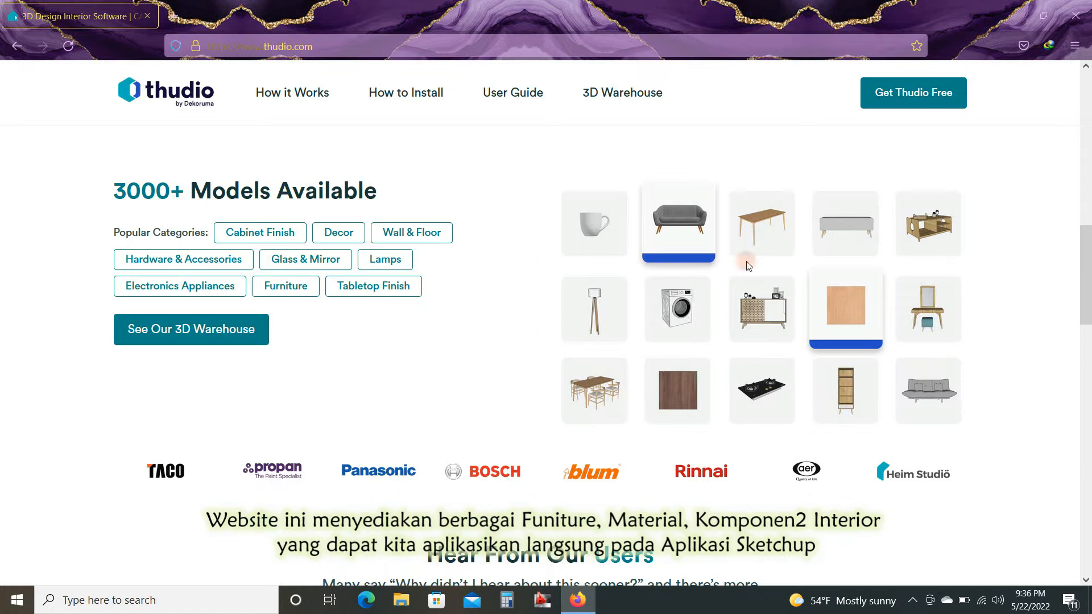
{"action": "scroll", "coordinate": [497, 258], "scroll_direction": "down", "scroll_amount": 1}
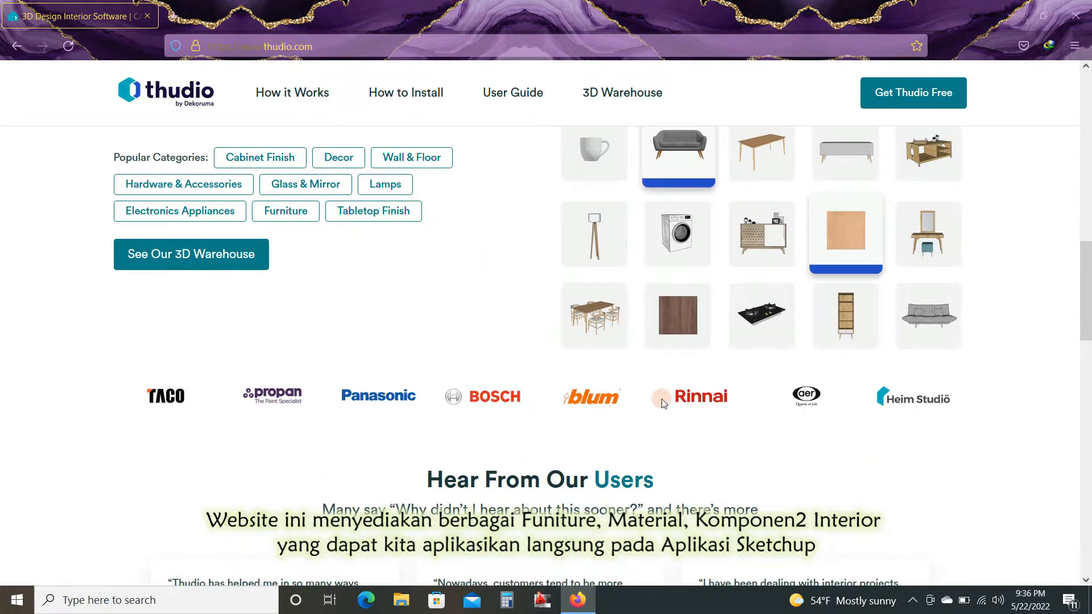
{"action": "scroll", "coordinate": [662, 403], "scroll_direction": "down", "scroll_amount": 5}
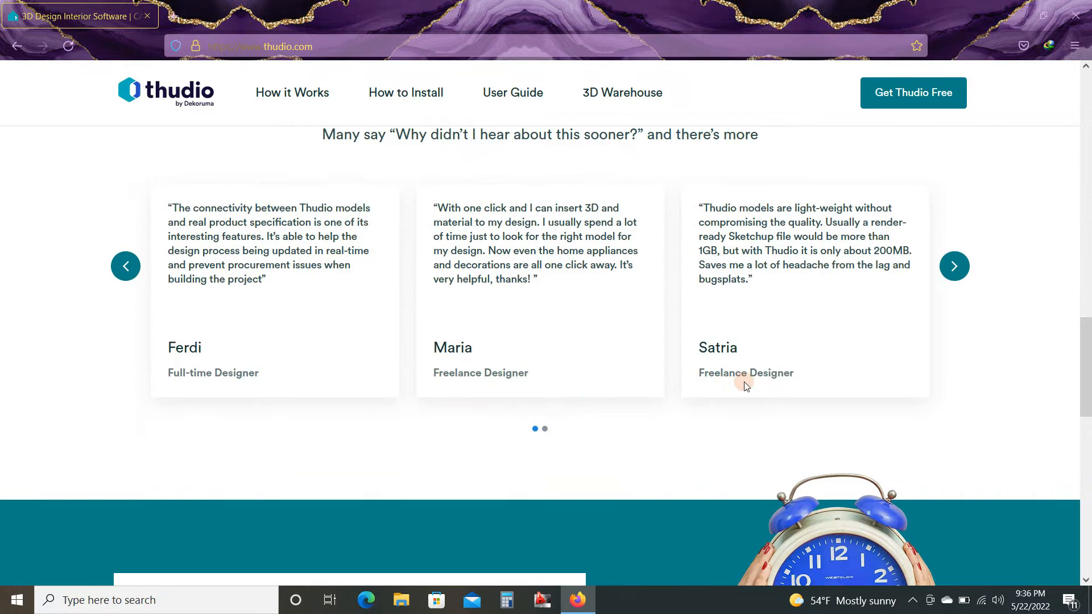
{"action": "scroll", "coordinate": [746, 386], "scroll_direction": "up", "scroll_amount": 10}
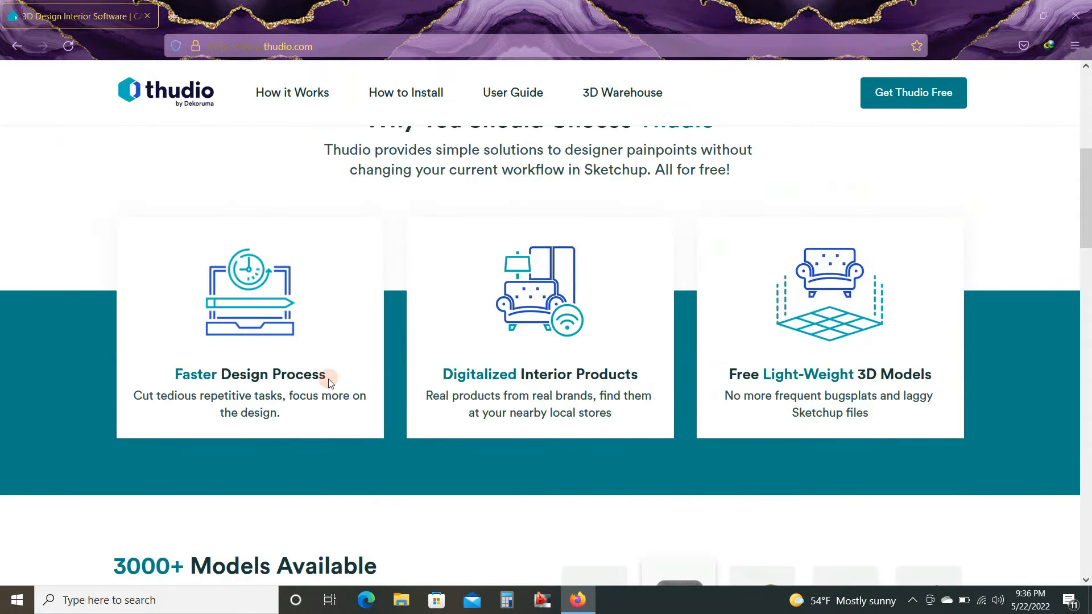
{"action": "scroll", "coordinate": [330, 382], "scroll_direction": "up", "scroll_amount": 5}
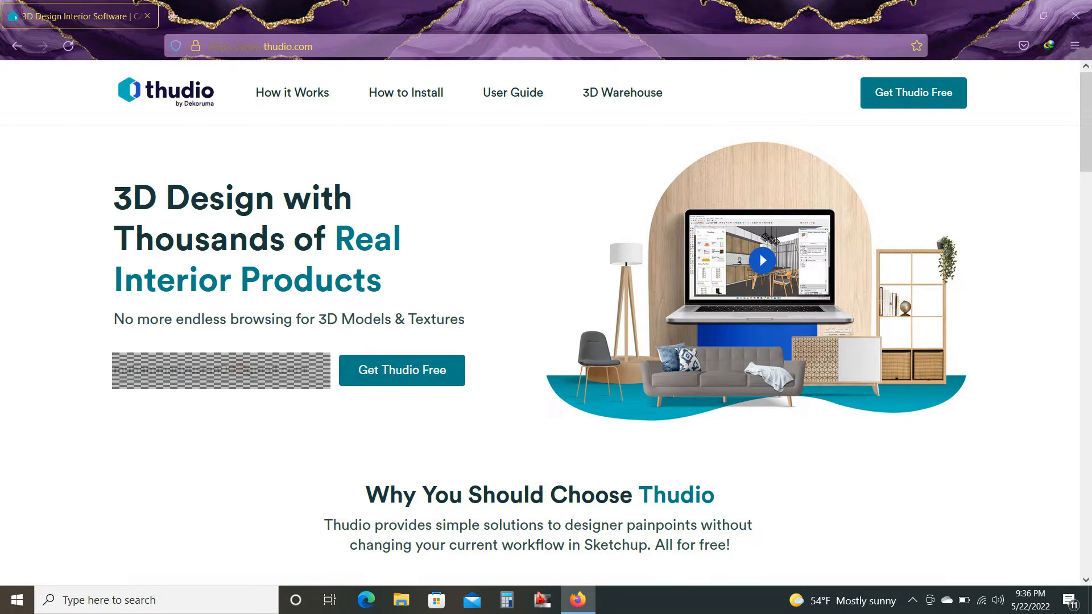
Request the free Thudio download, filling in the phone number and choosing Interior Designer as the occupation
{"action": "left_click", "coordinate": [396, 377]}
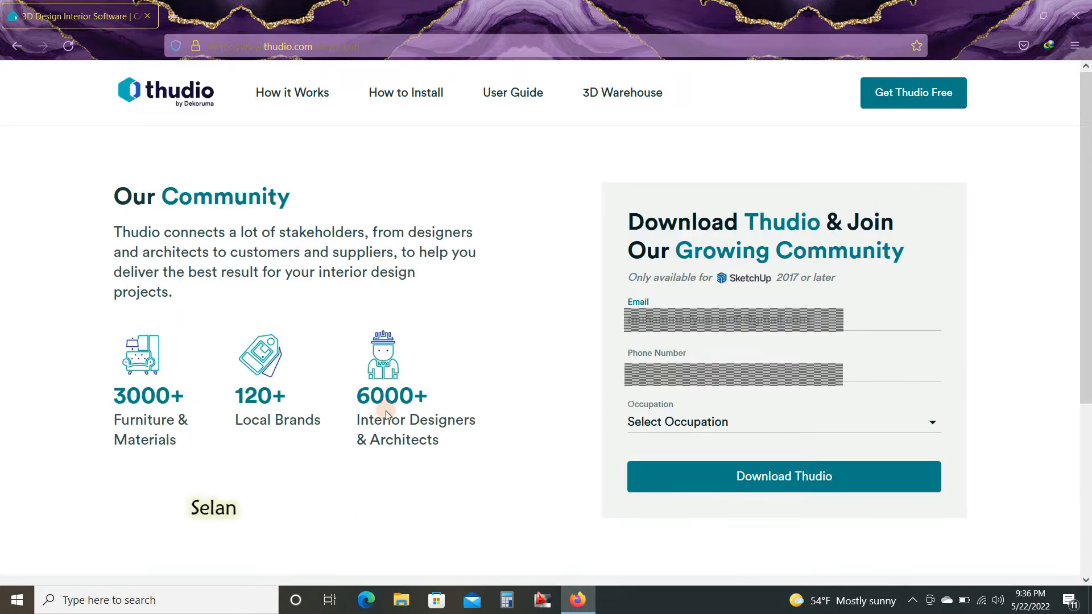
{"action": "left_click", "coordinate": [847, 371]}
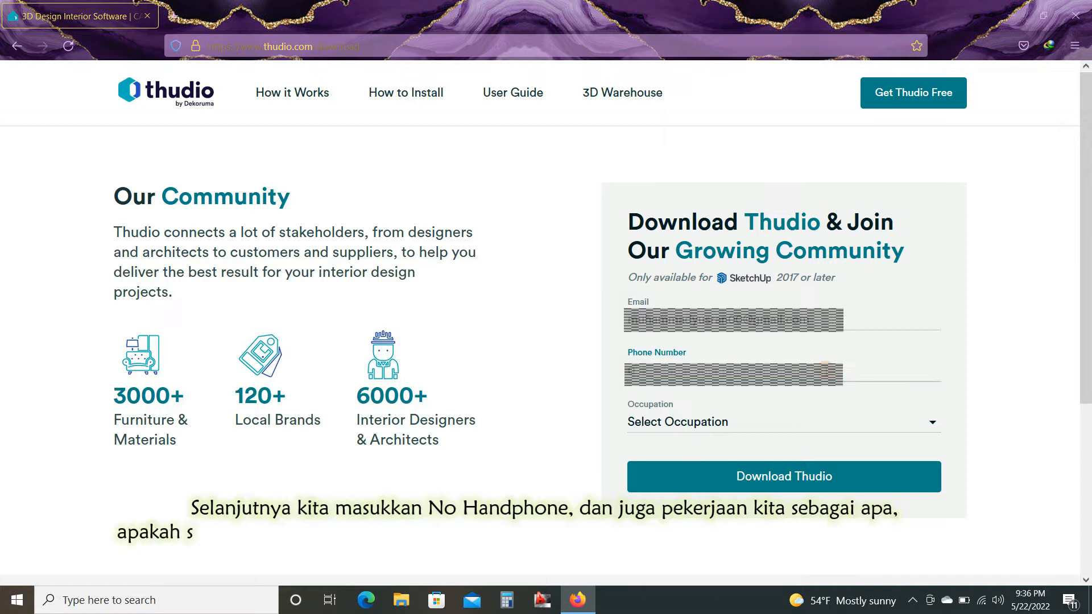
{"action": "type", "text": "••••"}
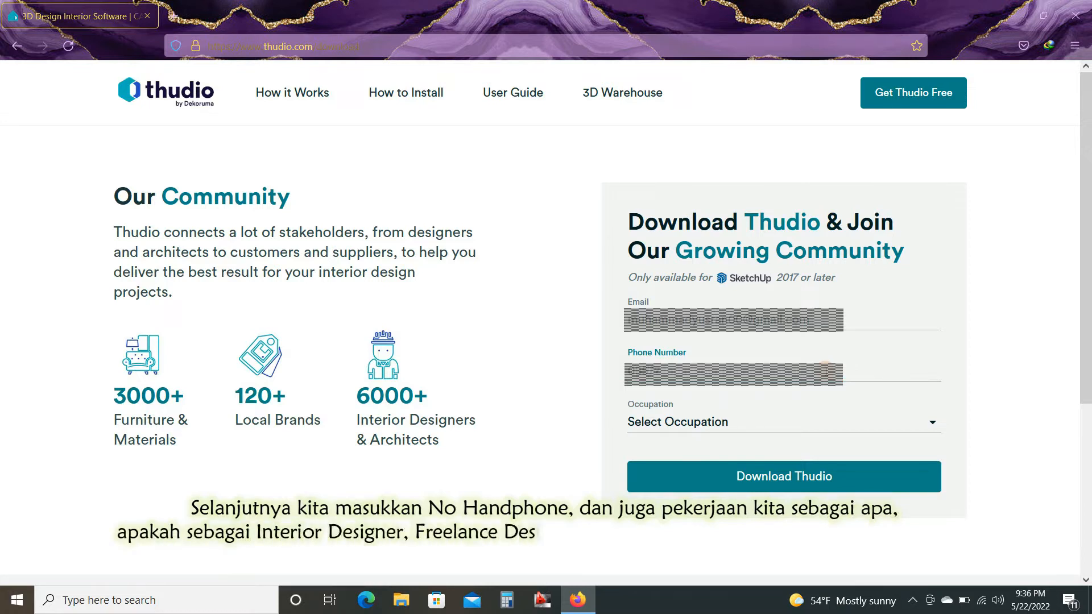
{"action": "type", "text": "••••••"}
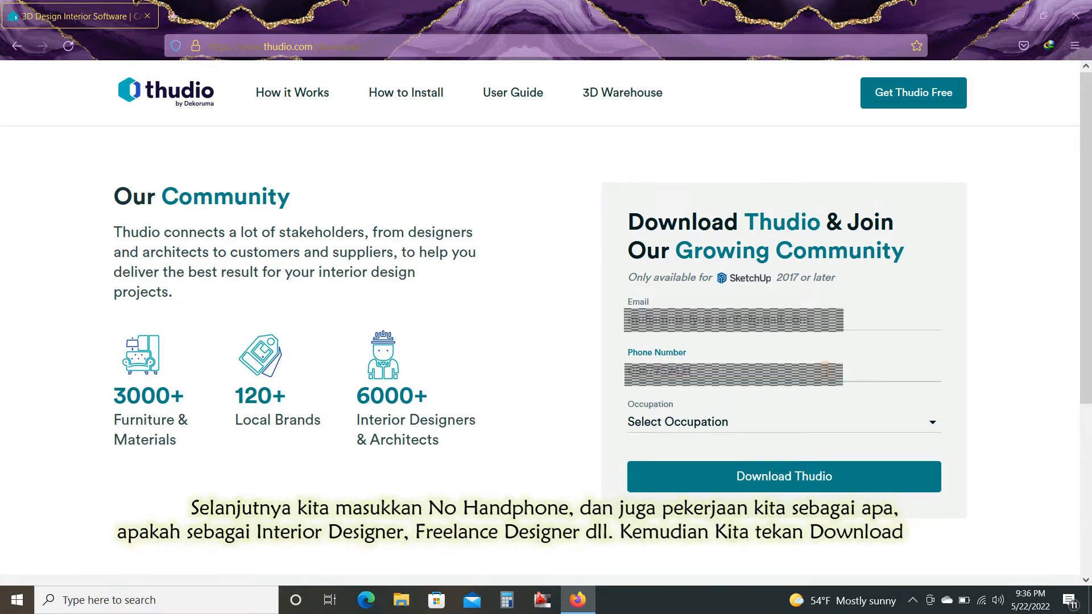
{"action": "type", "text": "••"}
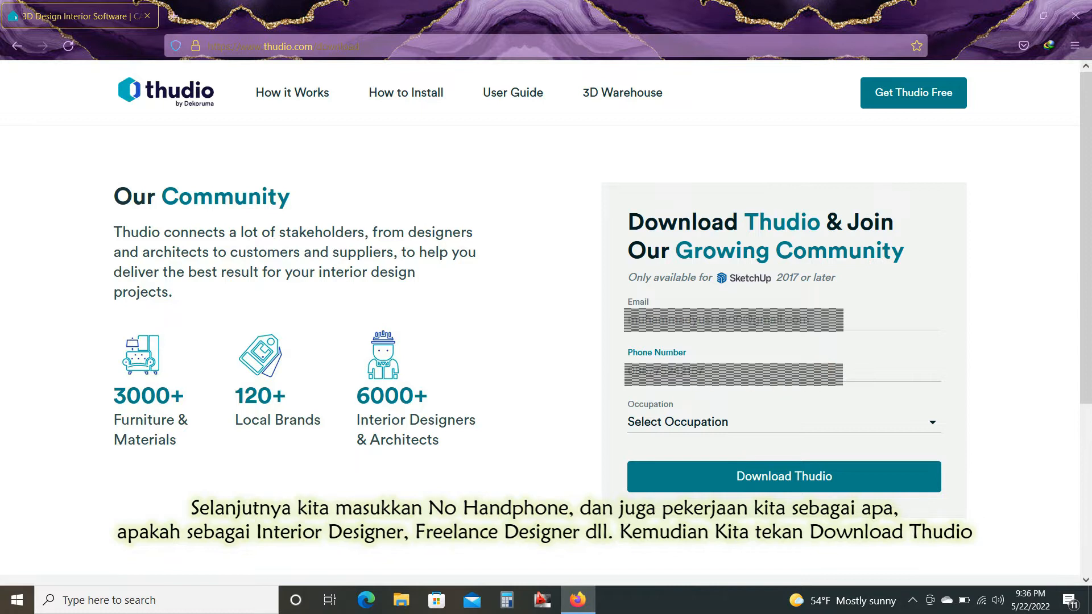
{"action": "left_click", "coordinate": [932, 427]}
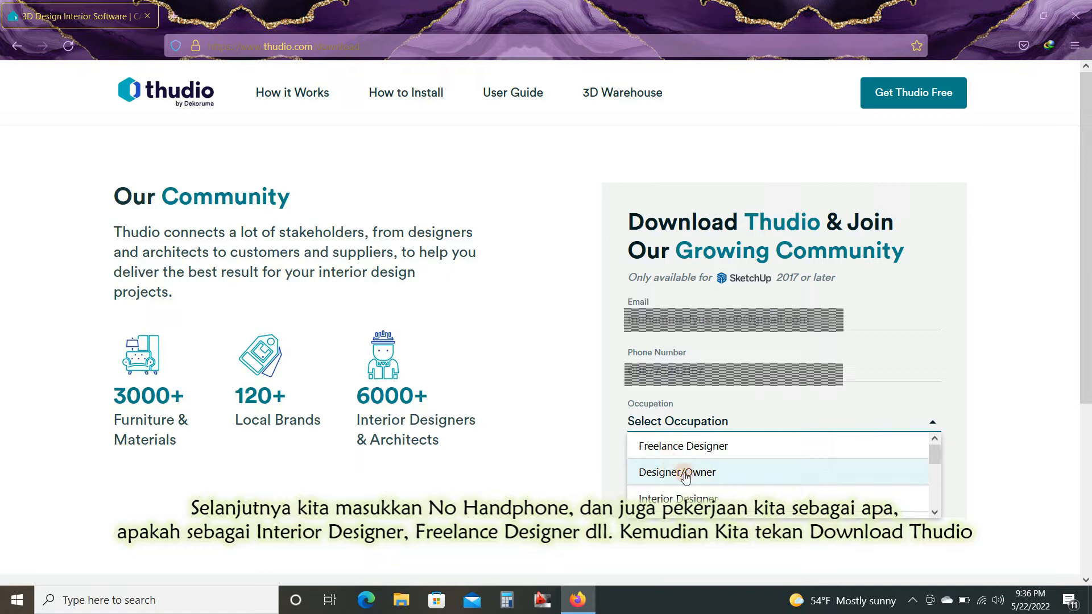
{"action": "left_click", "coordinate": [668, 500]}
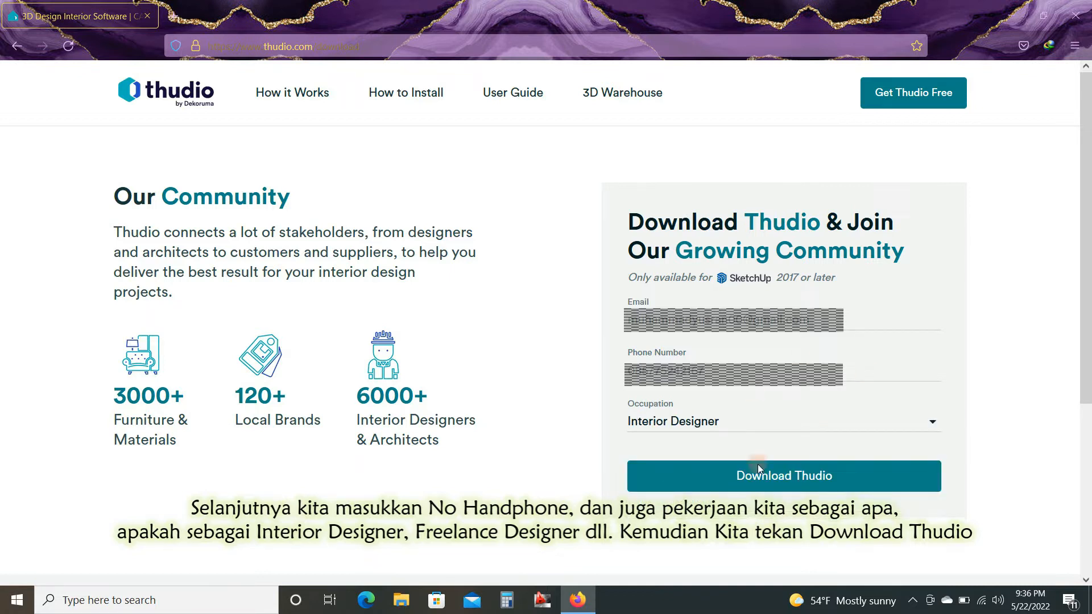
{"action": "left_click", "coordinate": [789, 481]}
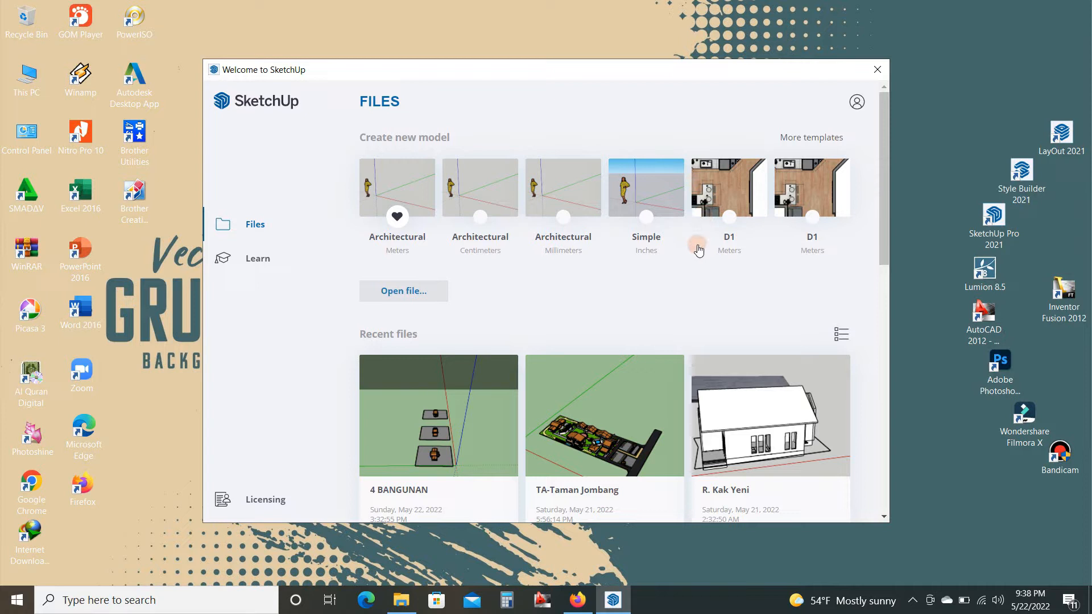
In SketchUp, create a new model from the Architectural template in meters
{"action": "left_click", "coordinate": [409, 190]}
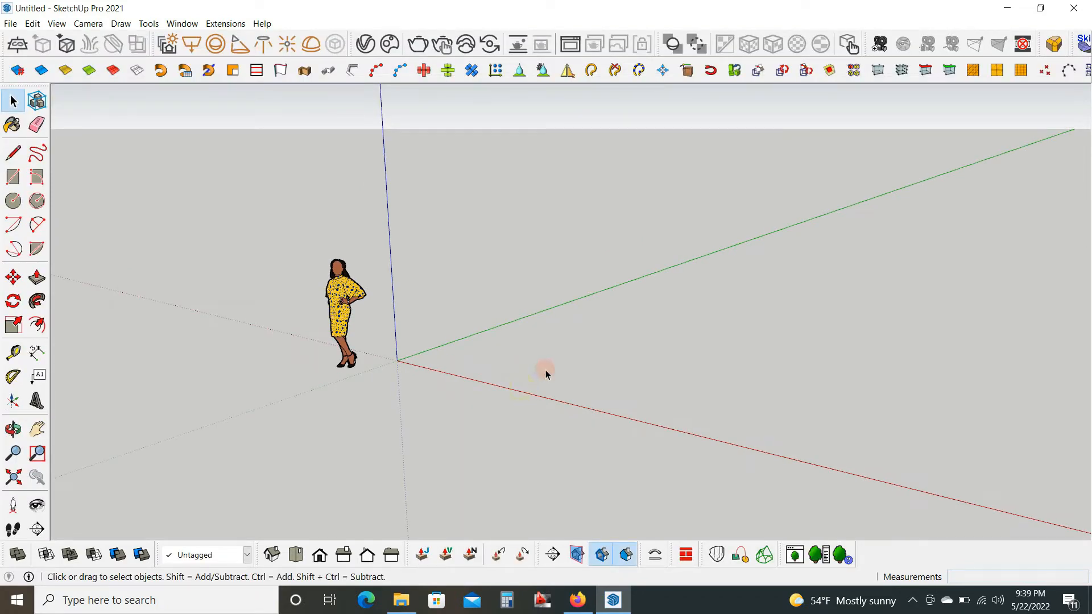
{"action": "middle_click_drag", "start_coordinate": [462, 356], "coordinate": [571, 395]}
{"action": "scroll", "coordinate": [850, 254], "scroll_direction": "up", "scroll_amount": 3}
{"action": "scroll", "coordinate": [484, 318], "scroll_direction": "down", "scroll_amount": 2}
{"action": "middle_click_drag", "start_coordinate": [431, 408], "coordinate": [508, 387]}
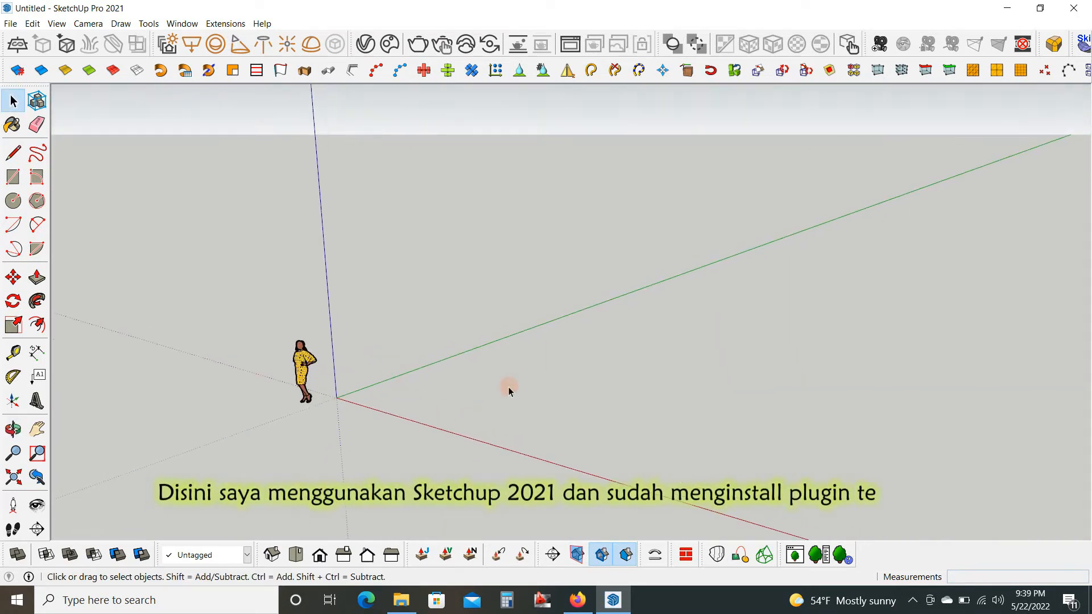
Install the thudio+1.4.1 extension file from the Plugin folder with Extension Manager and check the list of installed extensions for Thudio
{"action": "left_click", "coordinate": [227, 24]}
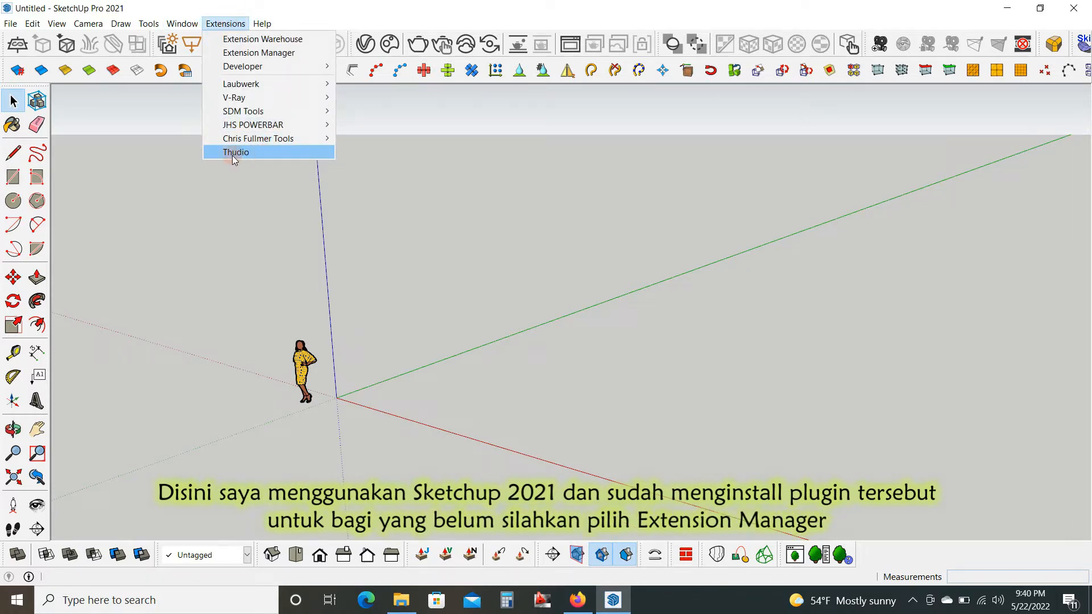
{"action": "left_click", "coordinate": [169, 254]}
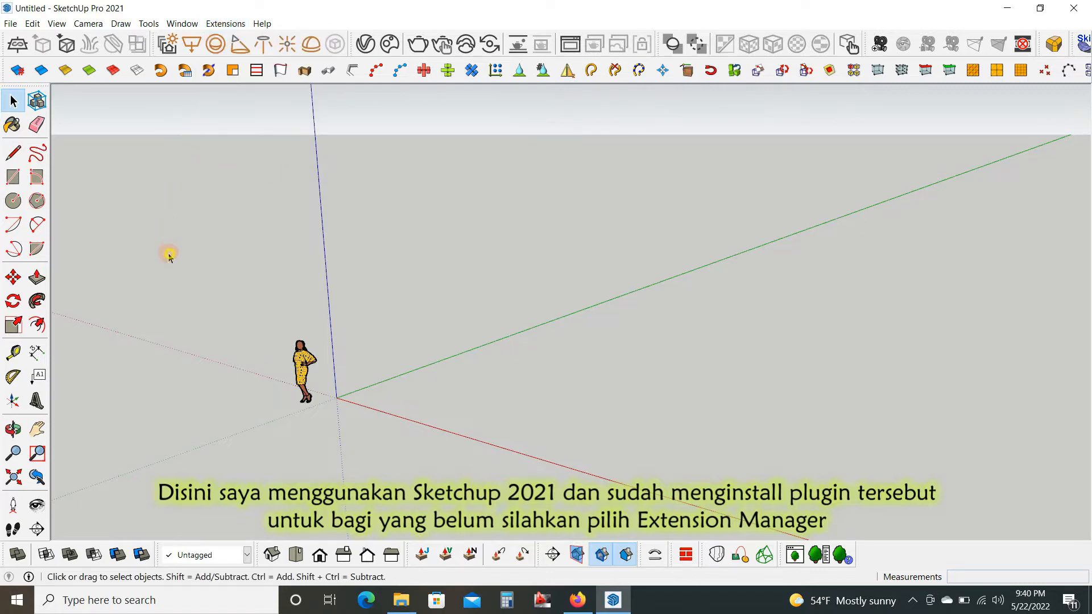
{"action": "left_click", "coordinate": [221, 25]}
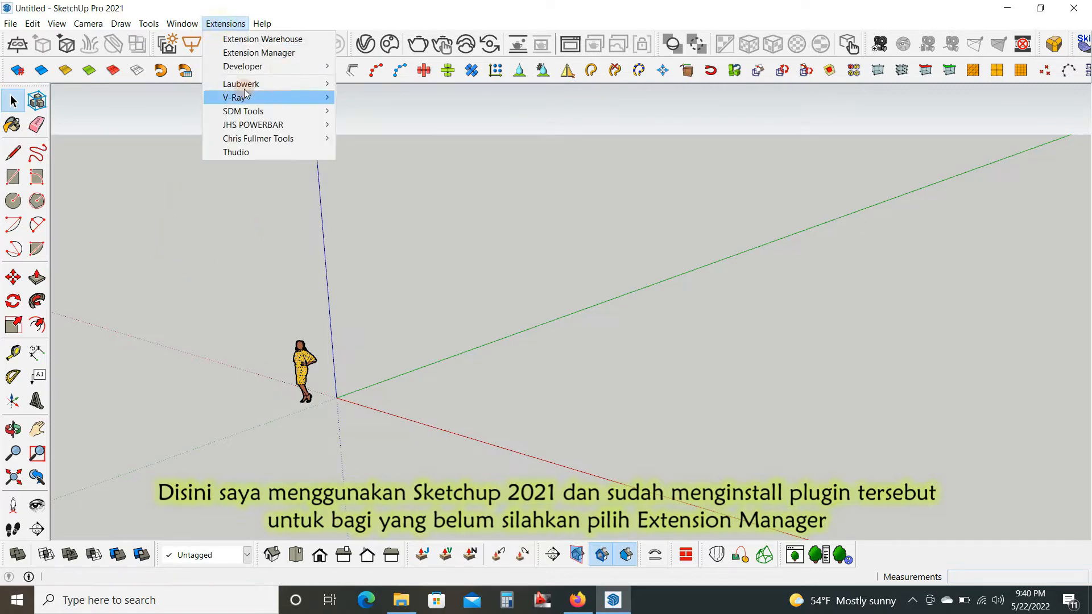
{"action": "left_click", "coordinate": [266, 53]}
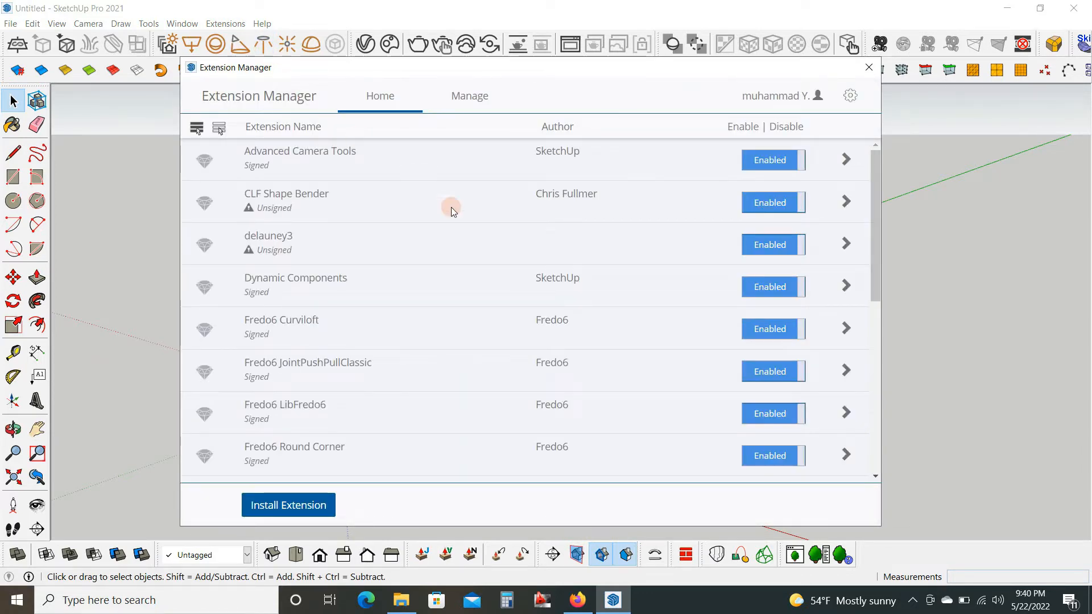
{"action": "left_click", "coordinate": [286, 505]}
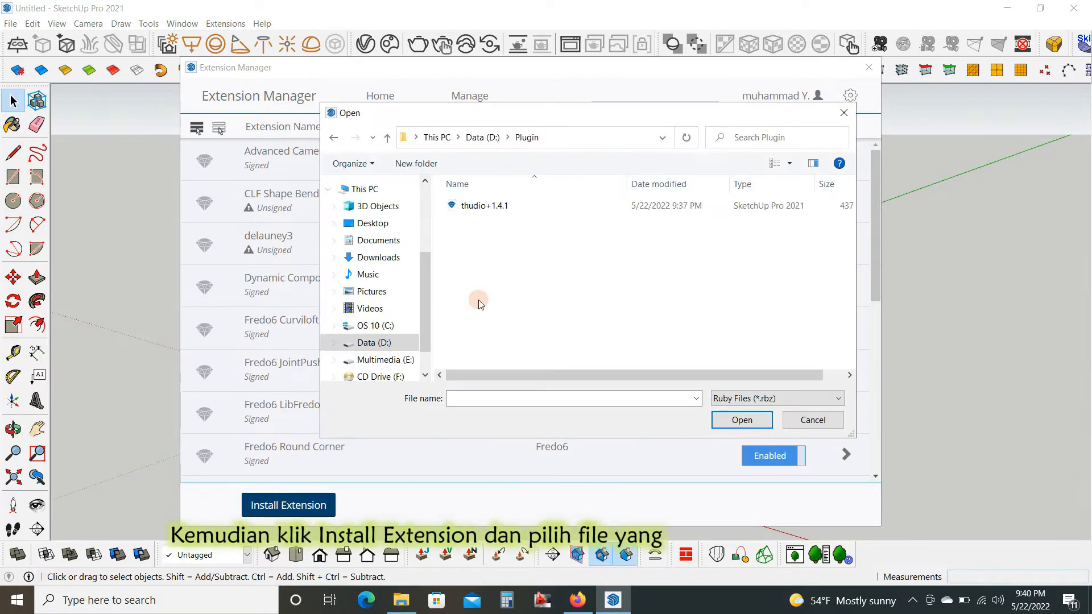
{"action": "left_click", "coordinate": [488, 208]}
{"action": "left_click", "coordinate": [742, 421]}
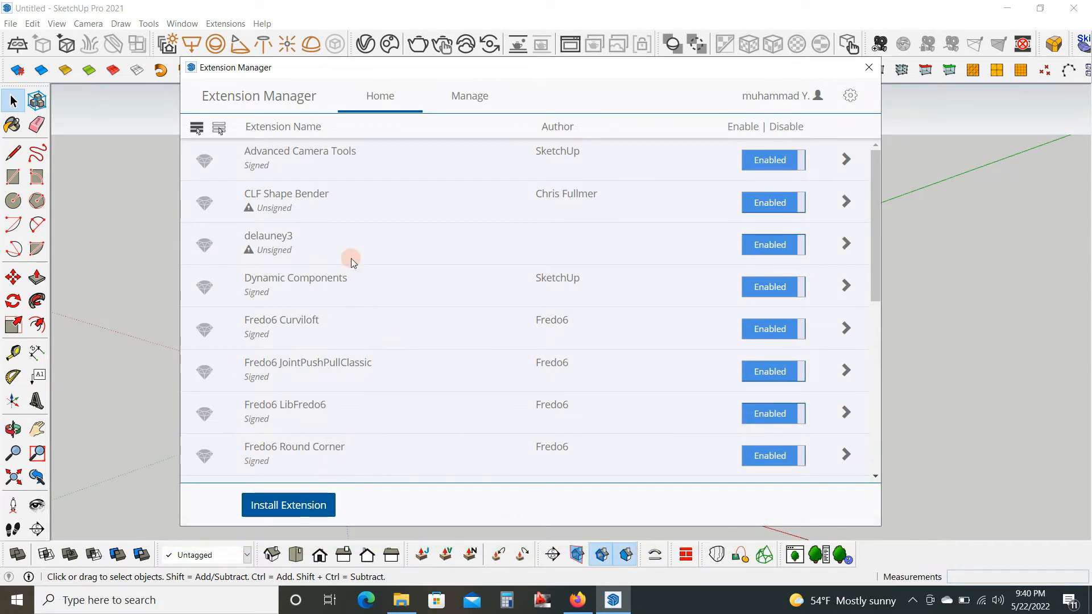
{"action": "scroll", "coordinate": [750, 258], "scroll_direction": "down", "scroll_amount": 6}
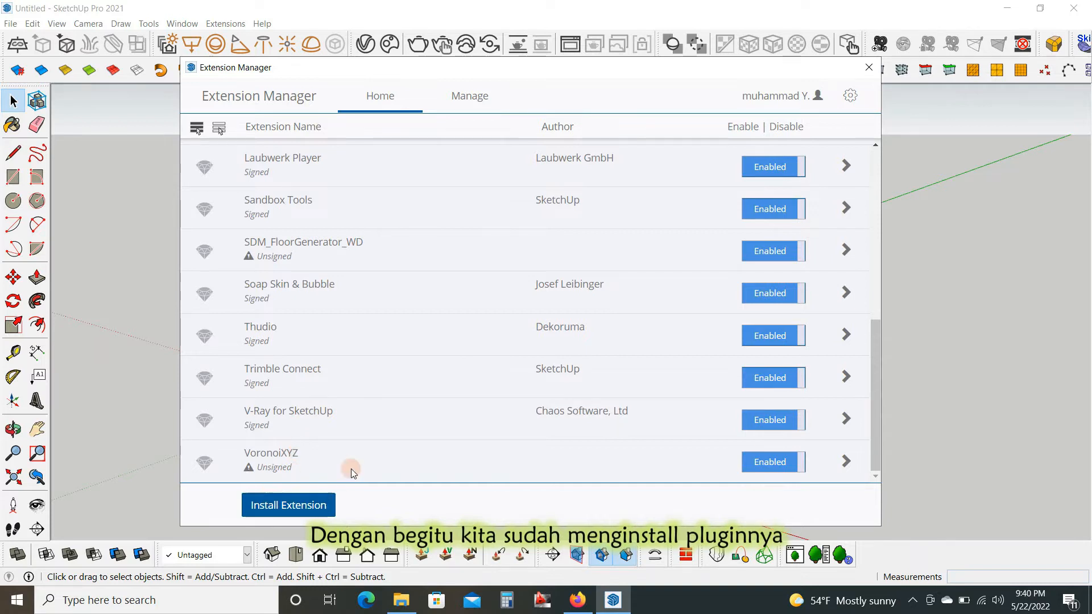
{"action": "scroll", "coordinate": [272, 461], "scroll_direction": "up", "scroll_amount": 1}
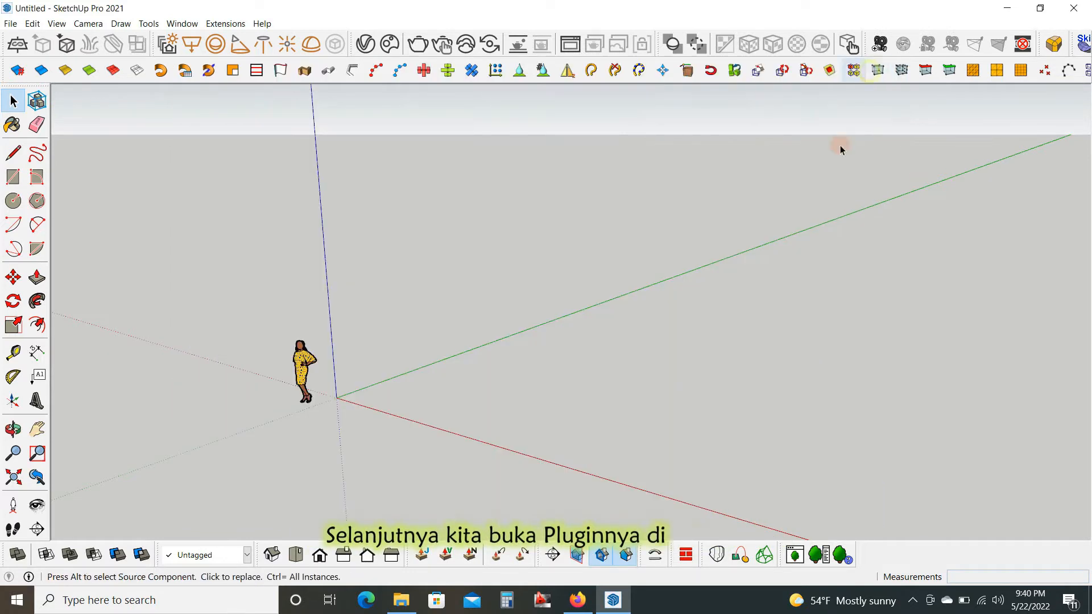
{"action": "left_click", "coordinate": [869, 67]}
Launch the Thudio extension, moving its toolbar clear of the drawing tools, and open its 3D catalogue
{"action": "left_click", "coordinate": [226, 24]}
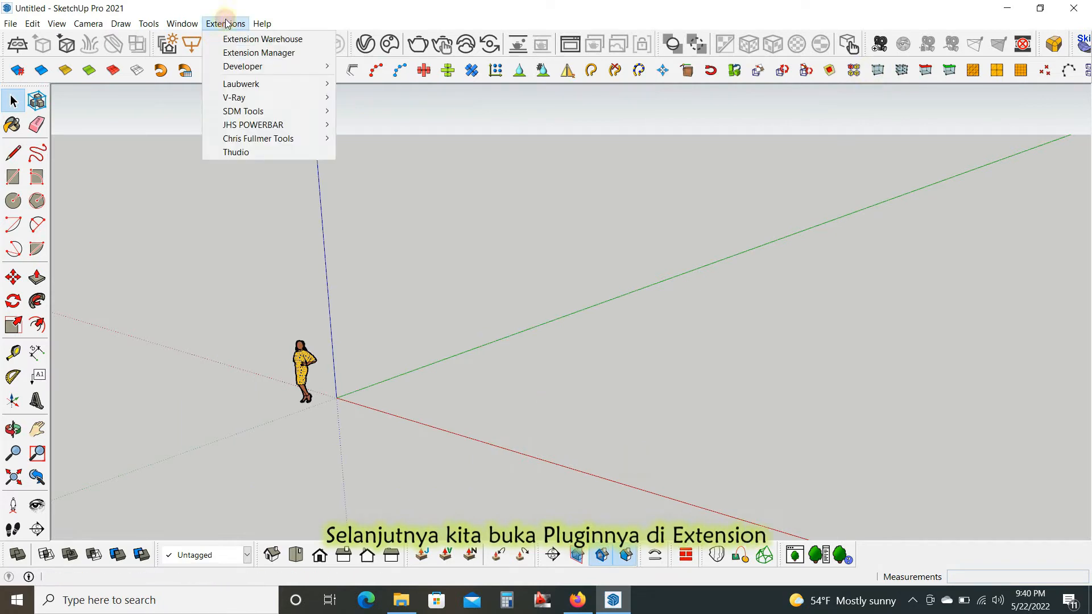
{"action": "left_click", "coordinate": [247, 154]}
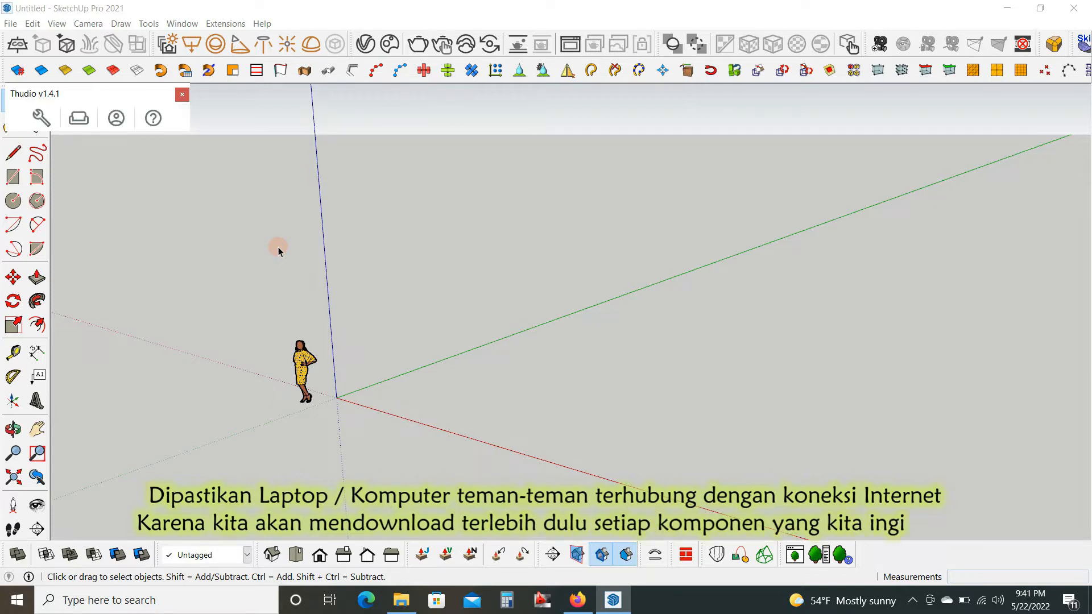
{"action": "left_click_drag", "start_coordinate": [97, 94], "coordinate": [940, 114]}
{"action": "left_click", "coordinate": [921, 149]}
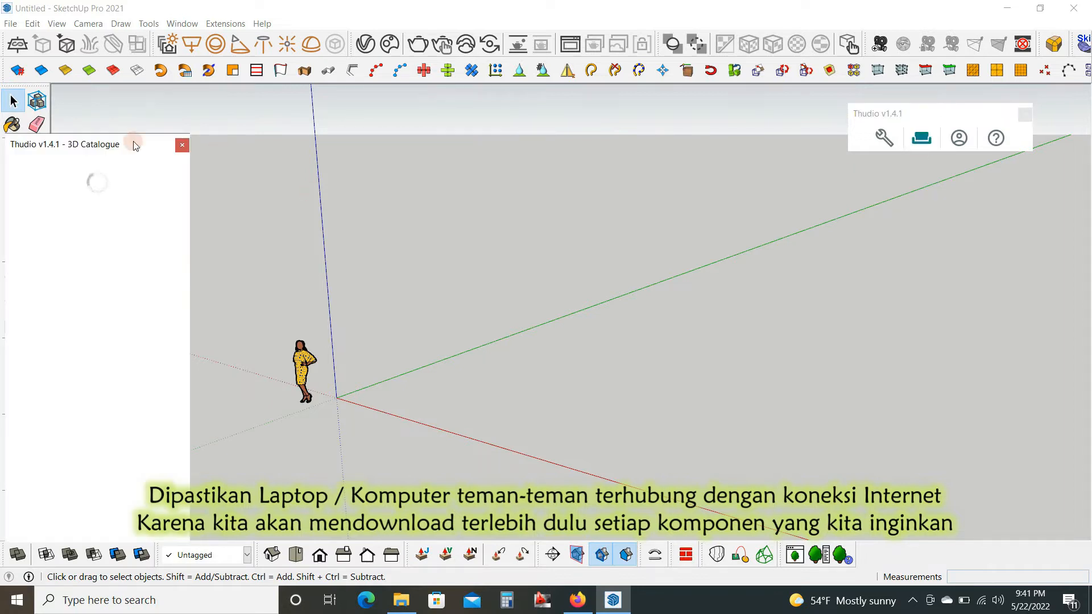
Move the 3D Catalogue window away from the drawing tools and enlarge it in width and height
{"action": "left_click_drag", "start_coordinate": [118, 145], "coordinate": [966, 170]}
{"action": "left_click_drag", "start_coordinate": [850, 290], "coordinate": [588, 304]}
{"action": "scroll", "coordinate": [826, 380], "scroll_direction": "down", "scroll_amount": 2}
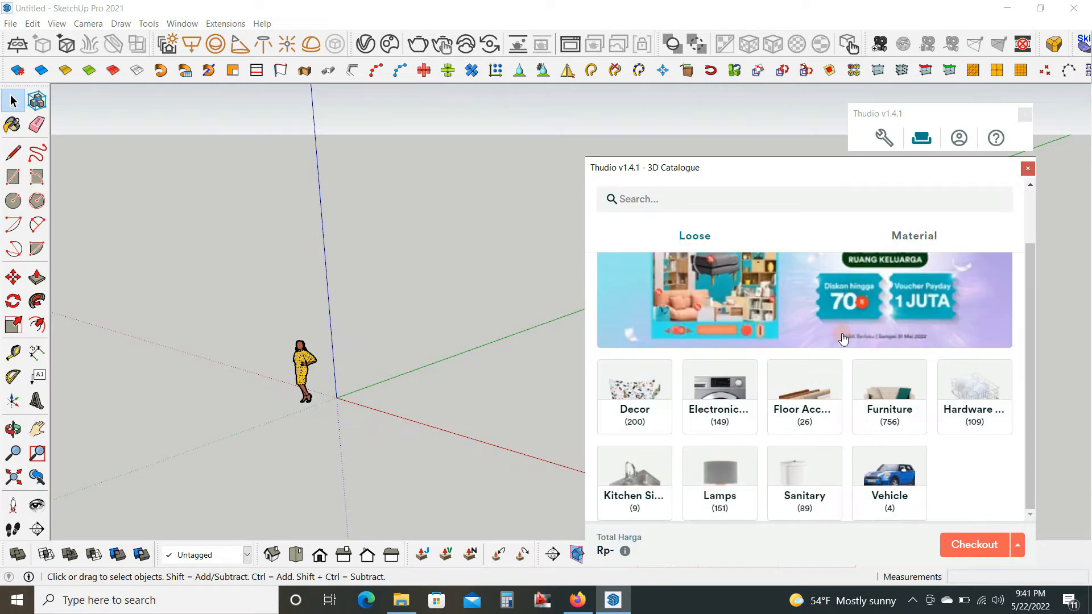
{"action": "left_click_drag", "start_coordinate": [756, 156], "coordinate": [756, 80]}
{"action": "scroll", "coordinate": [249, 421], "scroll_direction": "down", "scroll_amount": 3}
{"action": "left_click", "coordinate": [367, 409]}
{"action": "scroll", "coordinate": [554, 463], "scroll_direction": "up", "scroll_amount": 3}
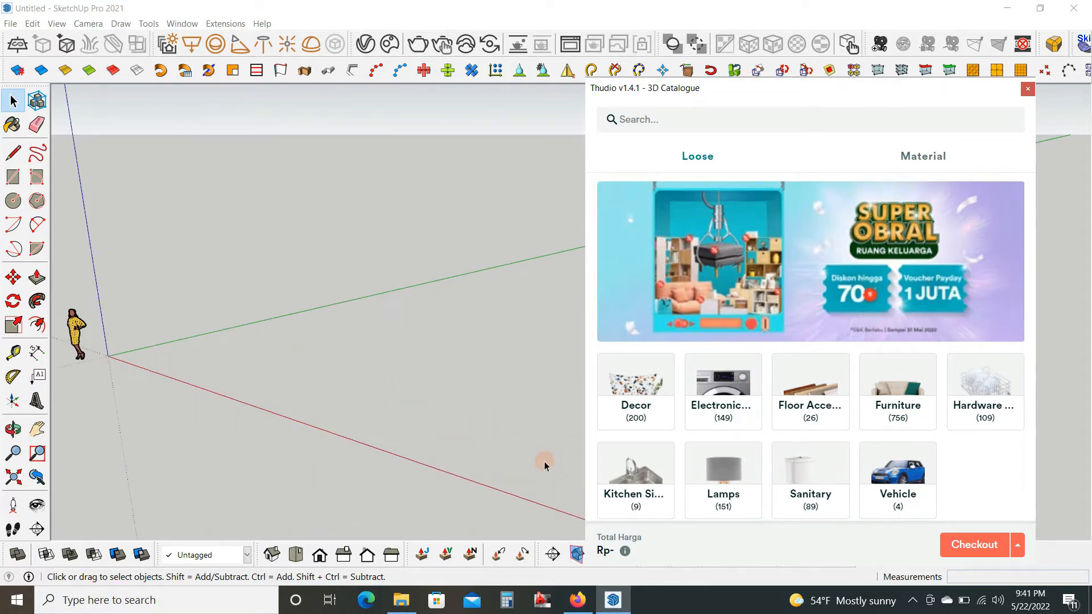
Download the three-tier Heim Studio trolley from the catalogue's Furniture category and place it in the model near the origin
{"action": "left_click", "coordinate": [891, 390]}
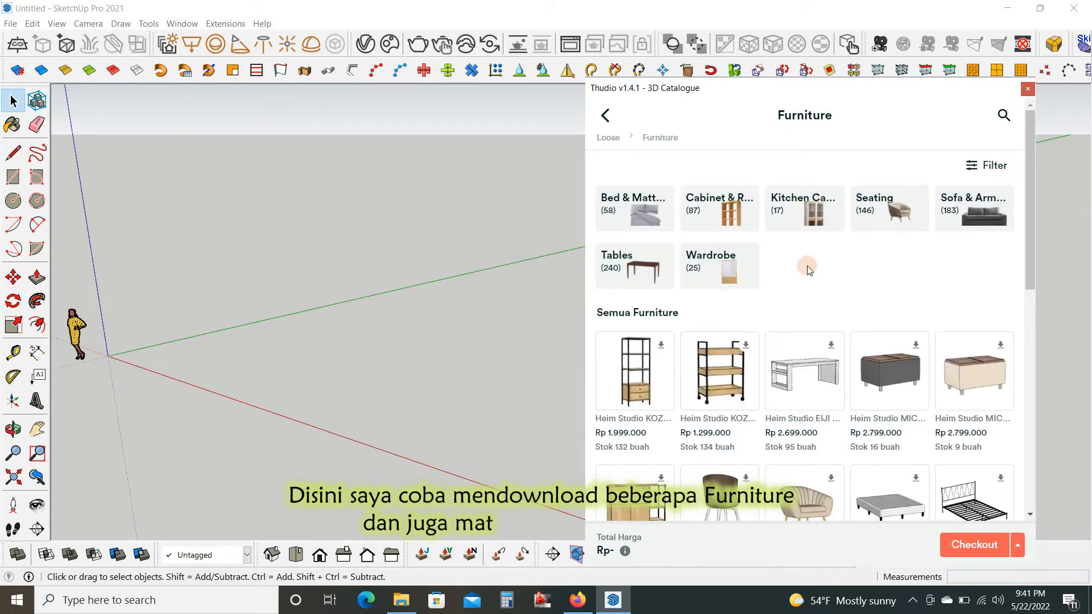
{"action": "scroll", "coordinate": [740, 375], "scroll_direction": "down", "scroll_amount": 2}
{"action": "scroll", "coordinate": [739, 375], "scroll_direction": "down", "scroll_amount": 1}
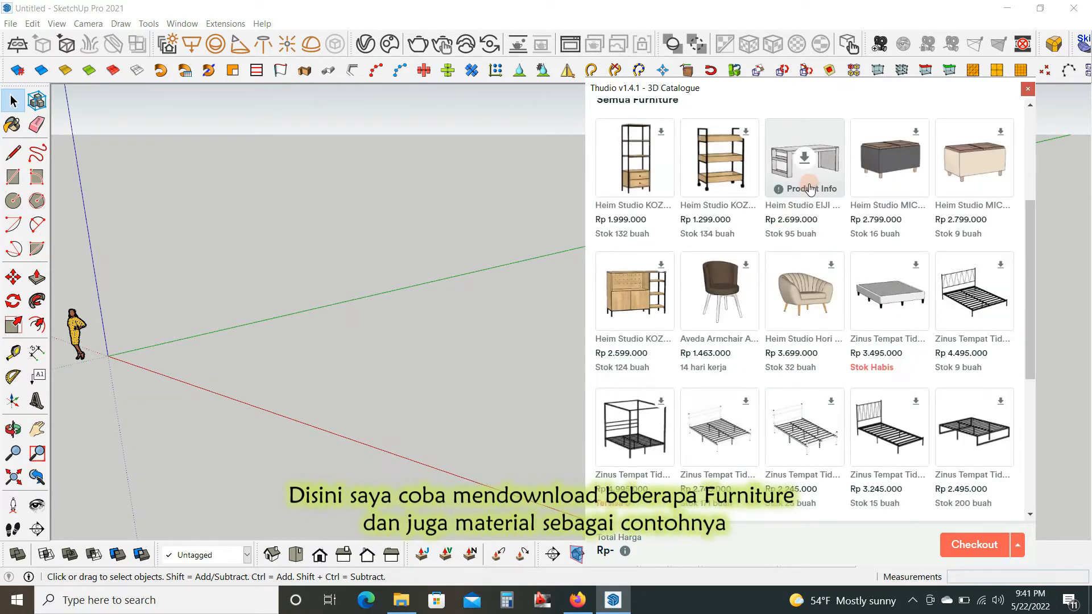
{"action": "left_click", "coordinate": [720, 160]}
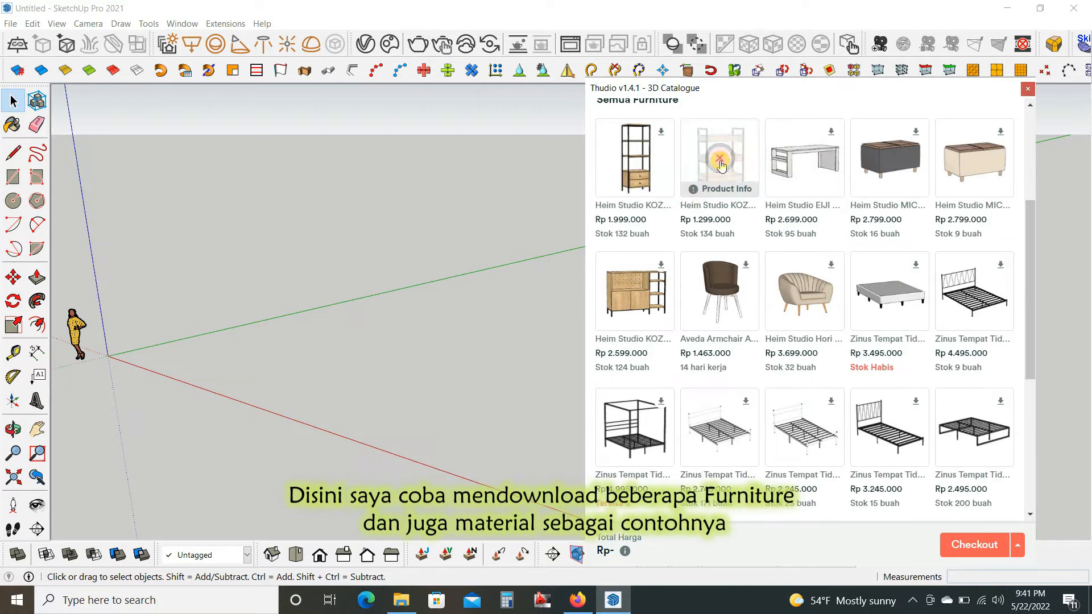
{"action": "left_click", "coordinate": [732, 166]}
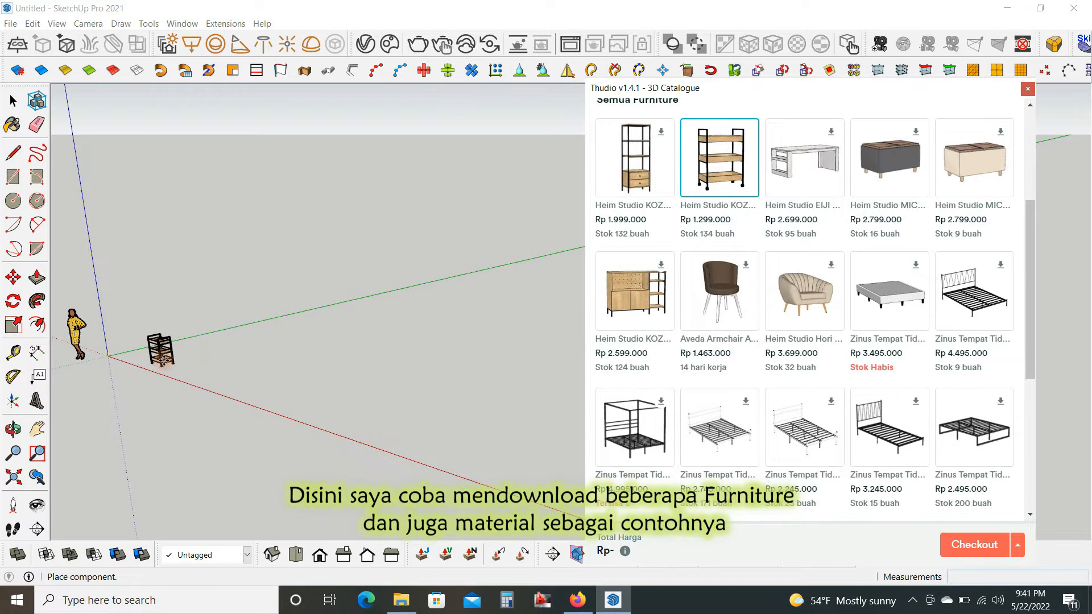
{"action": "left_click", "coordinate": [164, 362]}
{"action": "scroll", "coordinate": [218, 411], "scroll_direction": "up", "scroll_amount": 1}
{"action": "middle_click_drag", "start_coordinate": [218, 411], "coordinate": [392, 434]}
Download the beige Heim Studio Hori armchair from the catalogue and place it in the model beside the trolley
{"action": "mouse_move", "coordinate": [822, 312]}
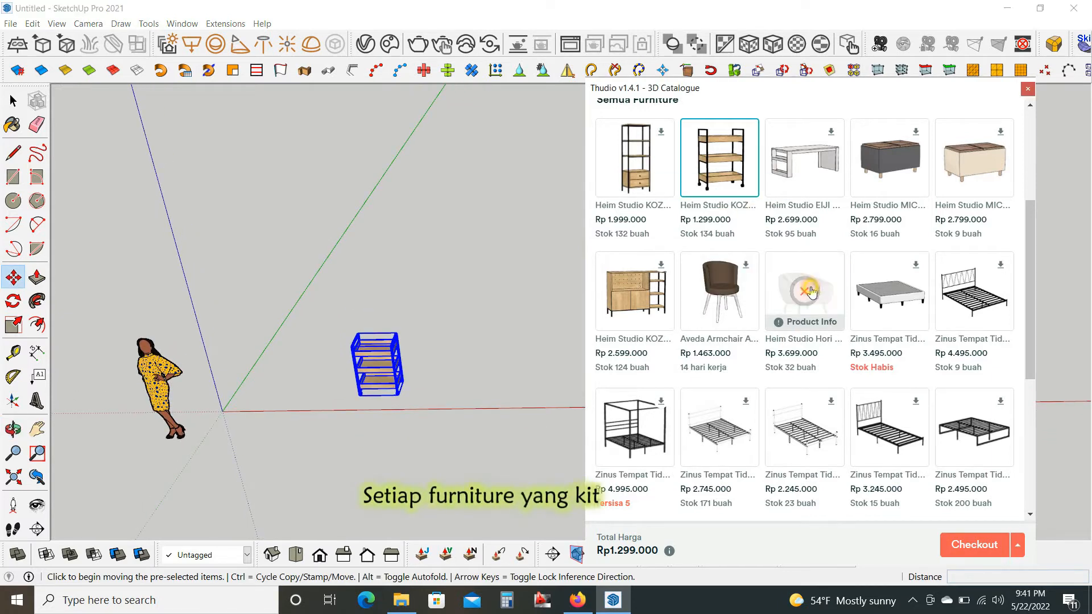
{"action": "left_click", "coordinate": [804, 291]}
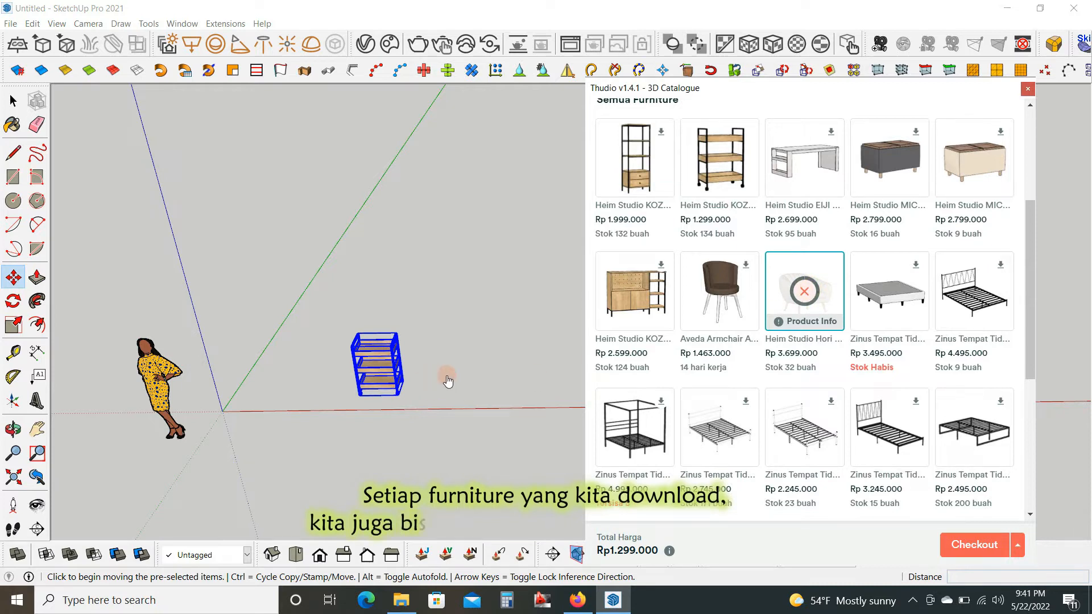
{"action": "left_click", "coordinate": [483, 397]}
{"action": "scroll", "coordinate": [708, 392], "scroll_direction": "down", "scroll_amount": 5}
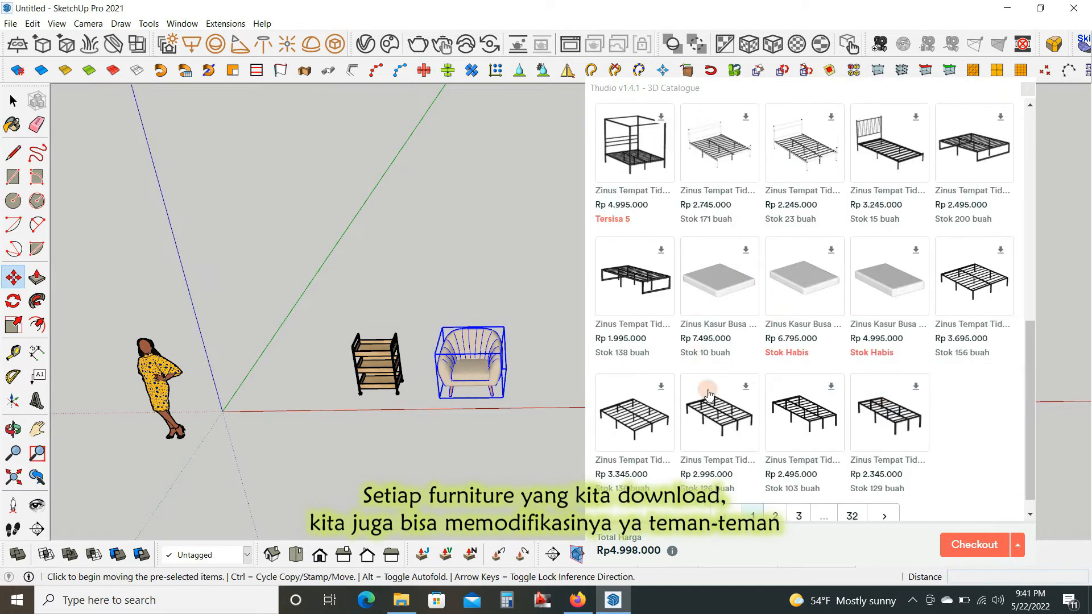
Draw a flat rectangle on the ground behind the trolley and armchair and make it a group
{"action": "middle_click_drag", "start_coordinate": [493, 409], "coordinate": [413, 428]}
{"action": "key", "text": "r"}
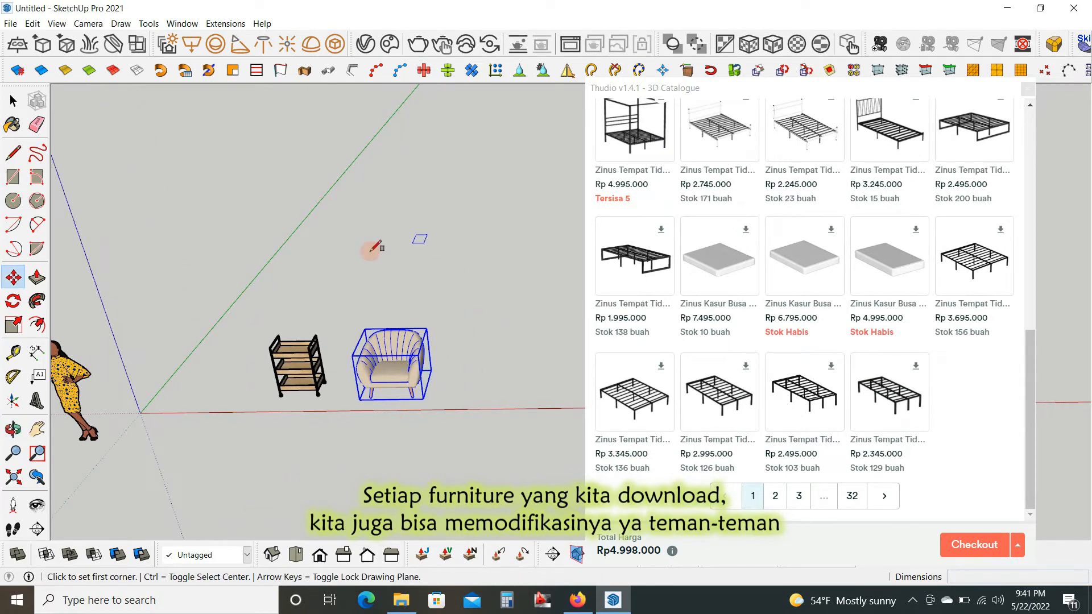
{"action": "left_click", "coordinate": [332, 252]}
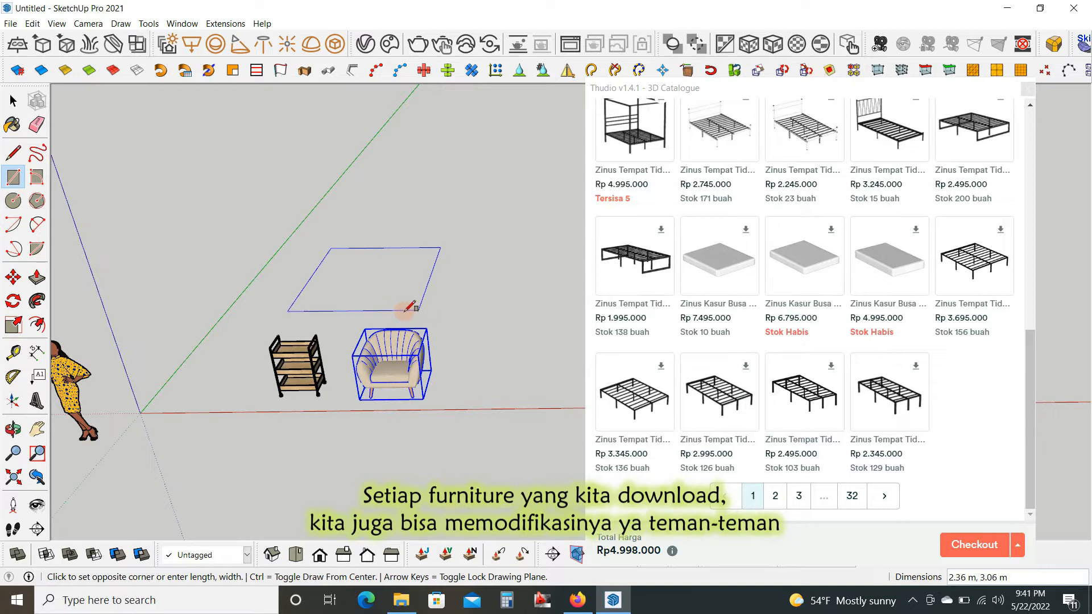
{"action": "left_click", "coordinate": [382, 312]}
{"action": "key", "text": "space"}
{"action": "left_click", "coordinate": [350, 291]}
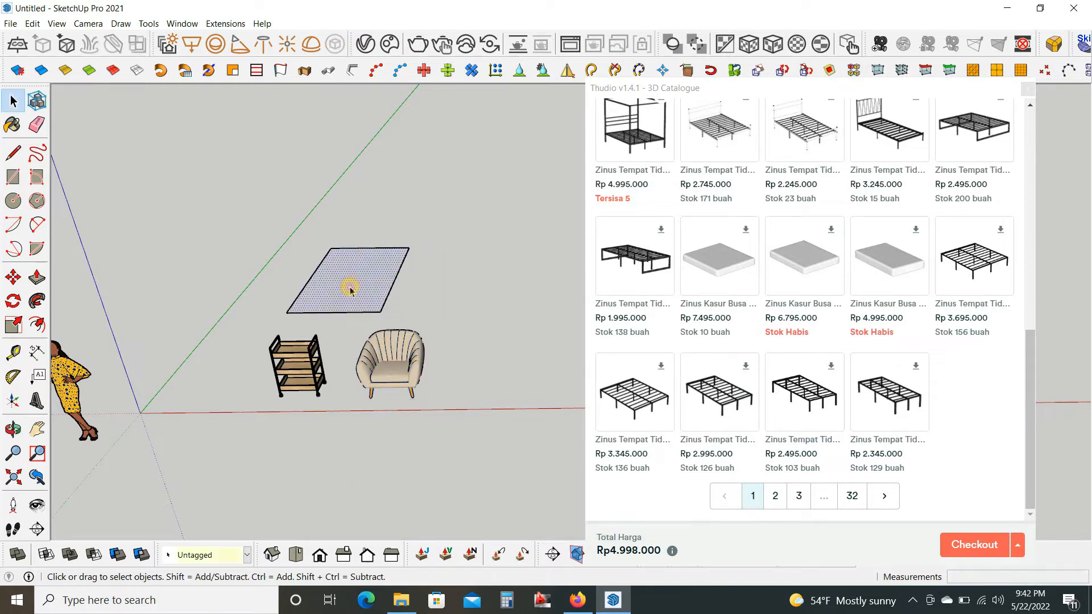
{"action": "right_click", "coordinate": [354, 290]}
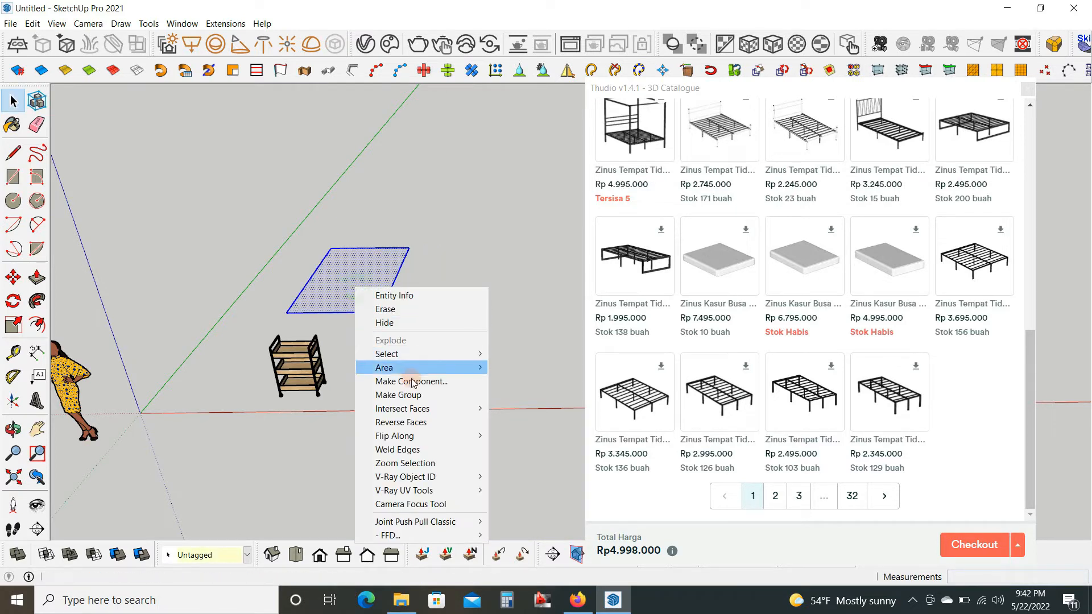
{"action": "left_click", "coordinate": [415, 395]}
{"action": "left_click", "coordinate": [441, 297]}
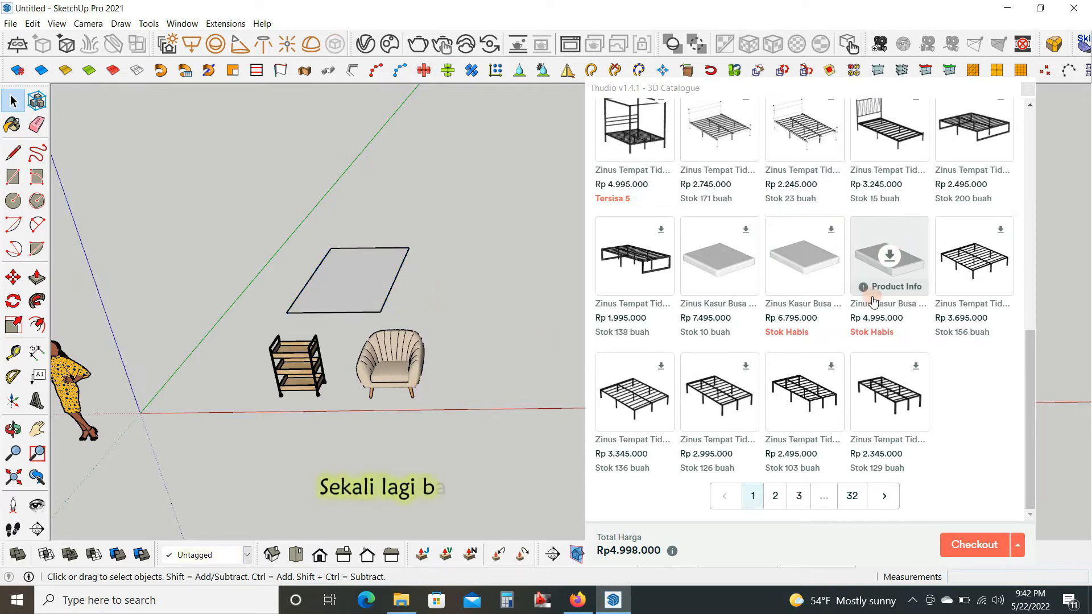
Look through the second page of all furniture in the catalogue and open the Sofa & Armchair category
{"action": "left_click", "coordinate": [885, 497]}
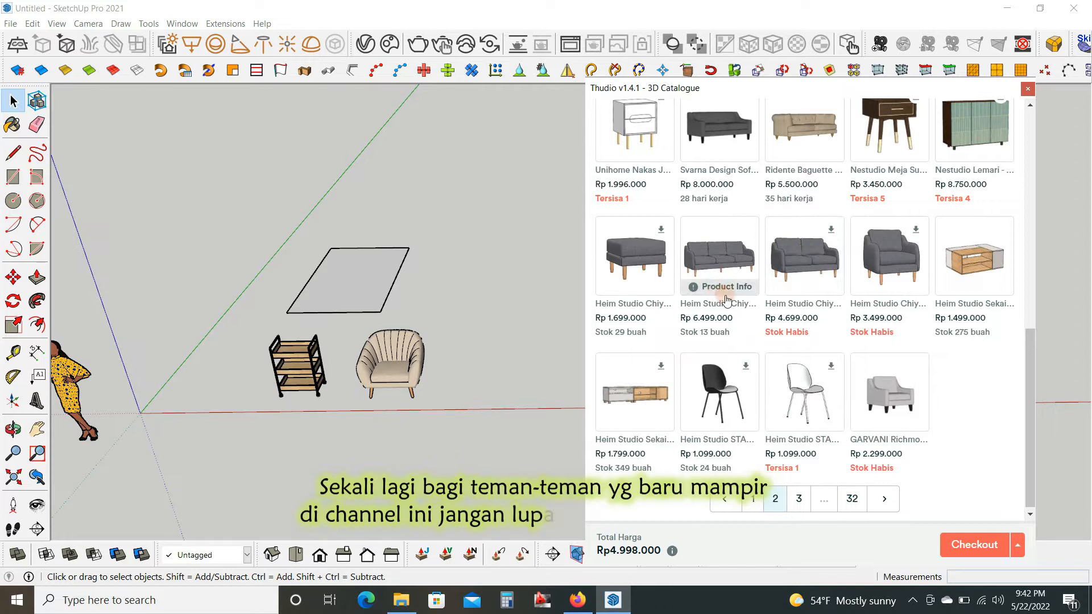
{"action": "scroll", "coordinate": [888, 329], "scroll_direction": "up", "scroll_amount": 3}
{"action": "scroll", "coordinate": [980, 263], "scroll_direction": "up", "scroll_amount": 6}
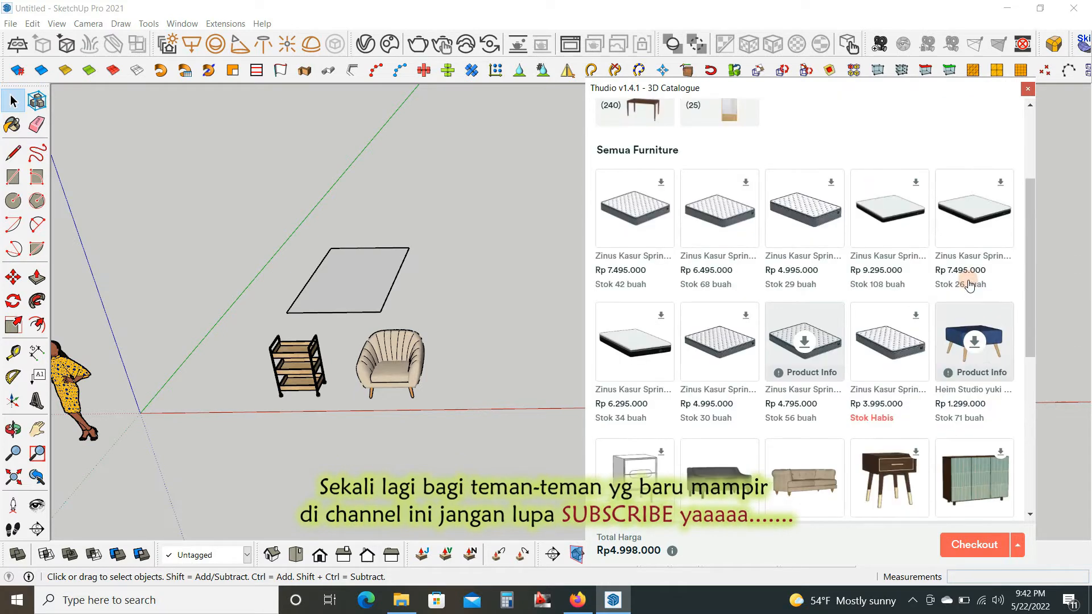
{"action": "scroll", "coordinate": [781, 302], "scroll_direction": "down", "scroll_amount": 10}
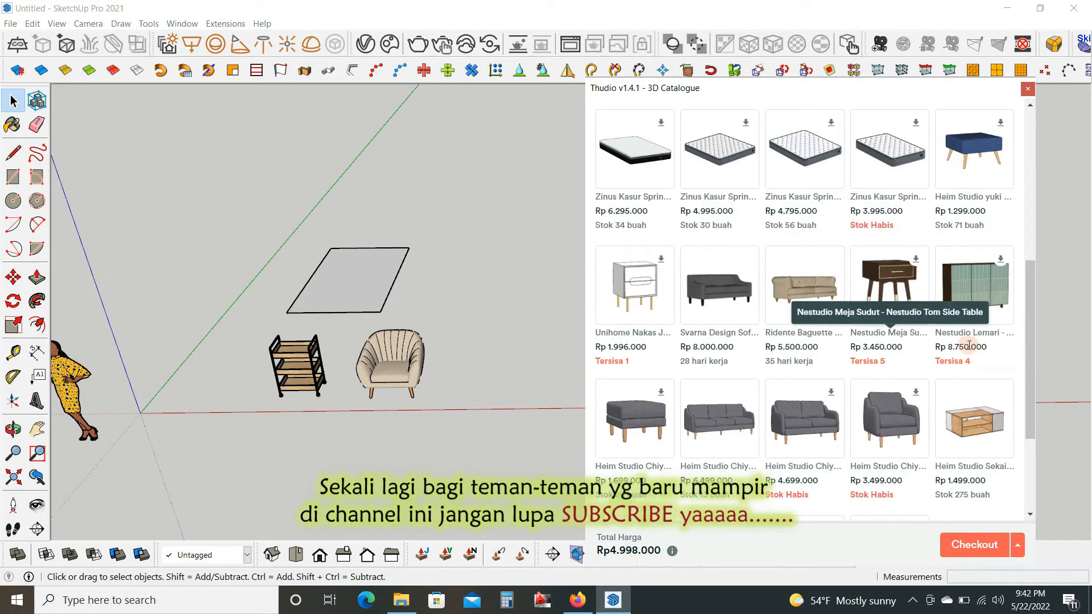
{"action": "scroll", "coordinate": [824, 304], "scroll_direction": "up", "scroll_amount": 10}
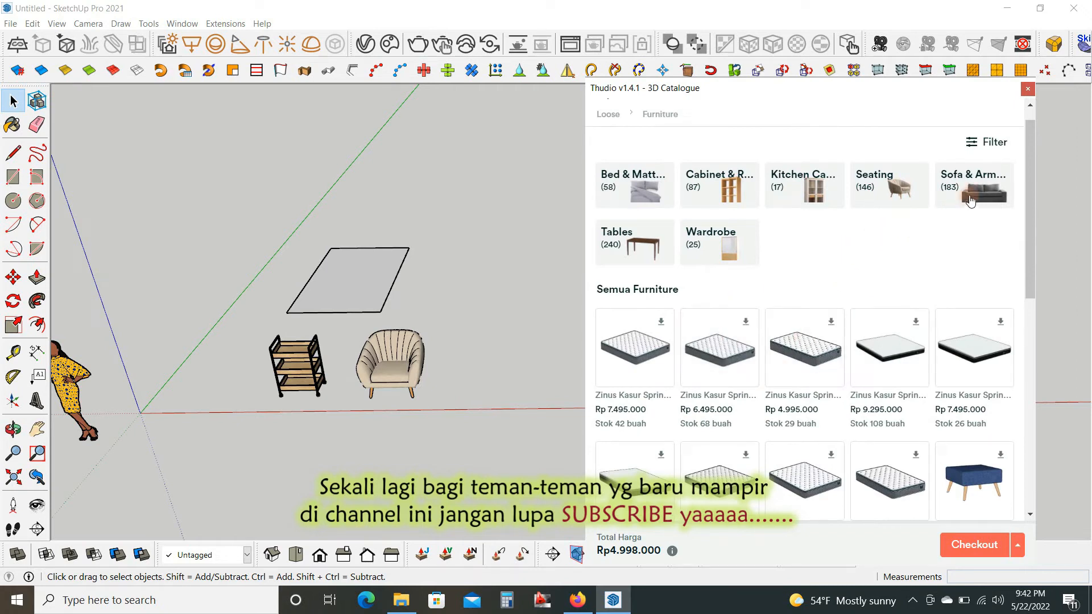
{"action": "left_click", "coordinate": [976, 196]}
Download the navy Artista Home two-seat sofa priced Rp 2.277.750 and place it in the model beside the armchair
{"action": "scroll", "coordinate": [762, 310], "scroll_direction": "down", "scroll_amount": 1}
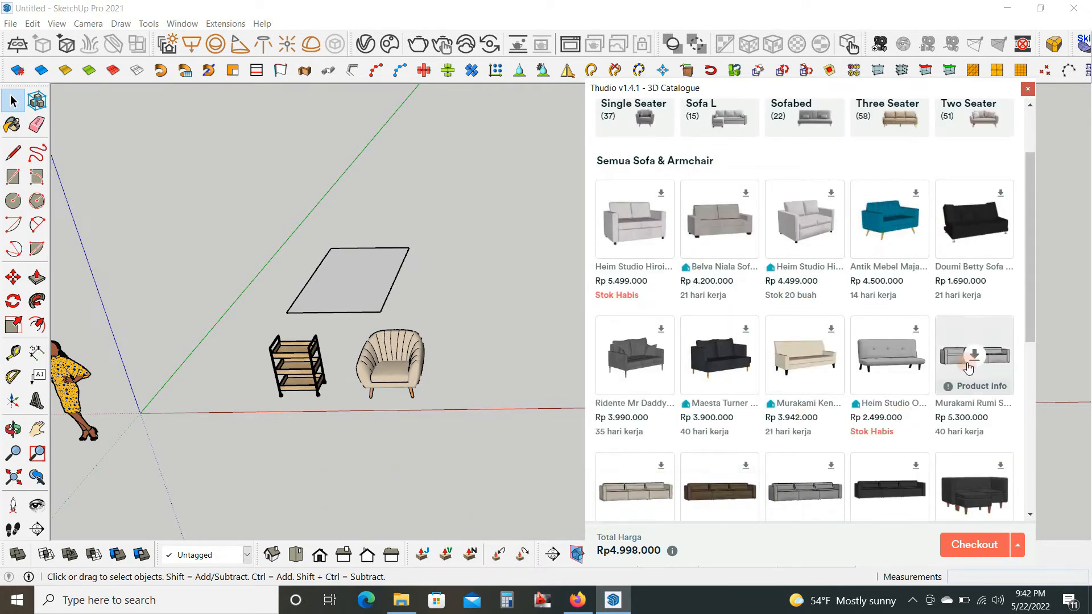
{"action": "scroll", "coordinate": [891, 428], "scroll_direction": "down", "scroll_amount": 4}
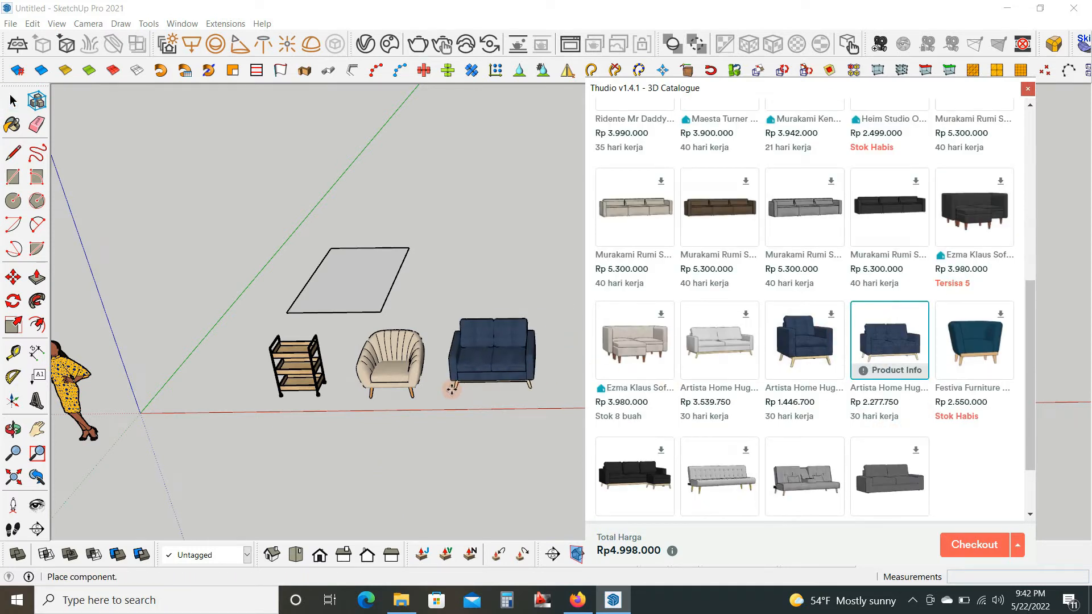
{"action": "left_click", "coordinate": [450, 402]}
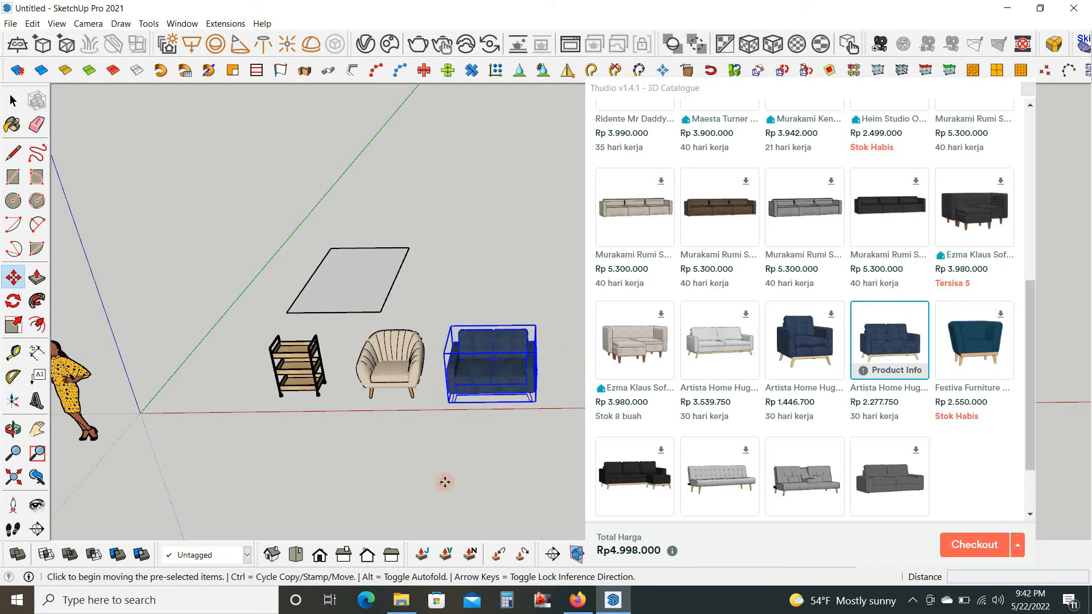
{"action": "key", "text": "space"}
{"action": "left_click", "coordinate": [445, 464]}
Copy the rectangle group twice along the red axis to form a row of three, the second copy about 1.95 m beyond the first
{"action": "scroll", "coordinate": [535, 497], "scroll_direction": "down", "scroll_amount": 1}
{"action": "scroll", "coordinate": [503, 330], "scroll_direction": "up", "scroll_amount": 2}
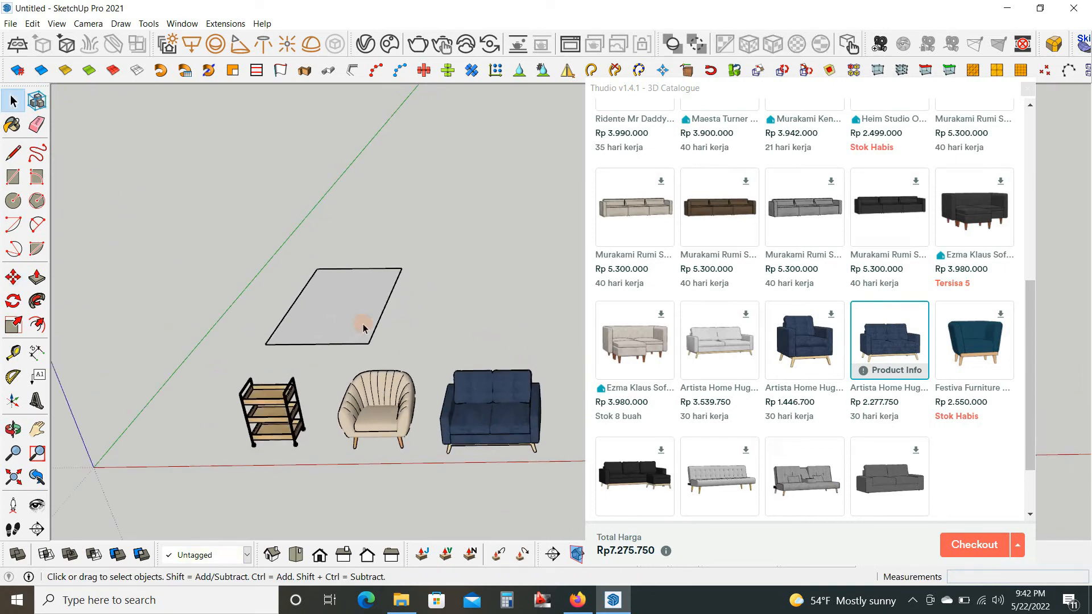
{"action": "left_click", "coordinate": [363, 328]}
{"action": "key", "text": "m"}
{"action": "left_click", "coordinate": [377, 250]}
{"action": "key", "text": "ctrl"}
{"action": "left_click", "coordinate": [481, 252]}
{"action": "left_click", "coordinate": [480, 241]}
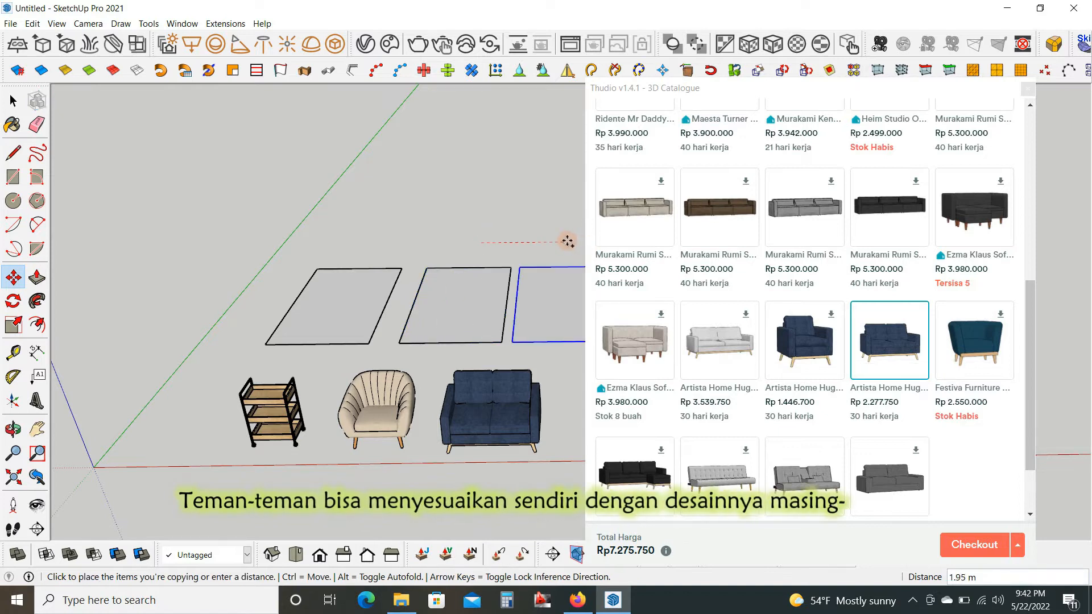
{"action": "left_click", "coordinate": [569, 242]}
Move the 3D Catalogue window further aside so more of the model is uncovered
{"action": "scroll", "coordinate": [455, 420], "scroll_direction": "down", "scroll_amount": 2}
{"action": "middle_click_drag", "start_coordinate": [433, 421], "coordinate": [464, 449]}
{"action": "left_click_drag", "start_coordinate": [848, 86], "coordinate": [900, 88]}
Download the blue Mini car from the catalogue's Vehicle category under Loose and place it beside the sofa
{"action": "scroll", "coordinate": [855, 268], "scroll_direction": "up", "scroll_amount": 6}
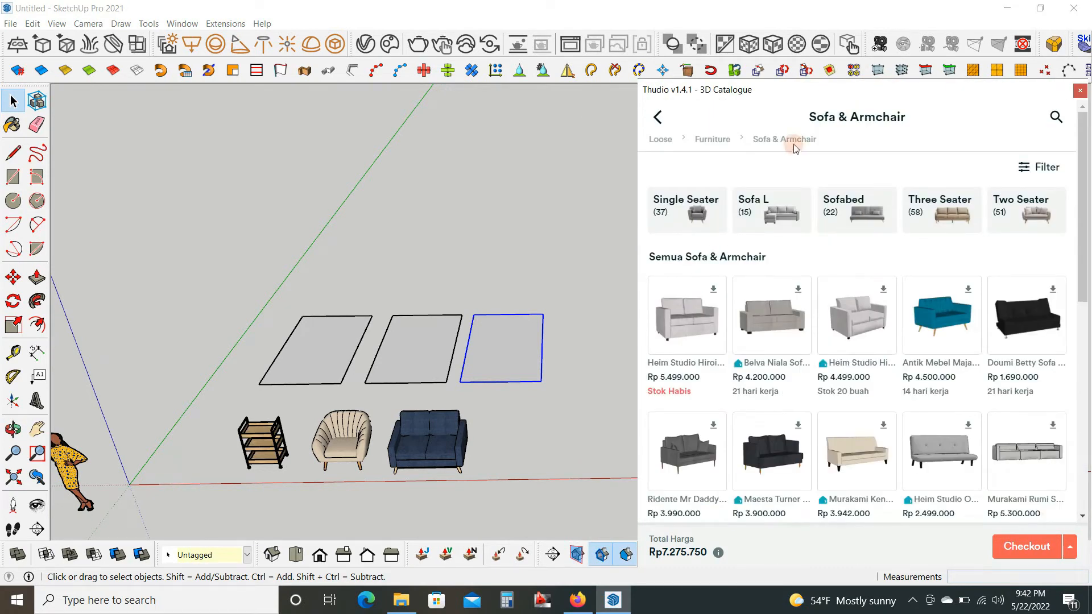
{"action": "left_click", "coordinate": [661, 140]}
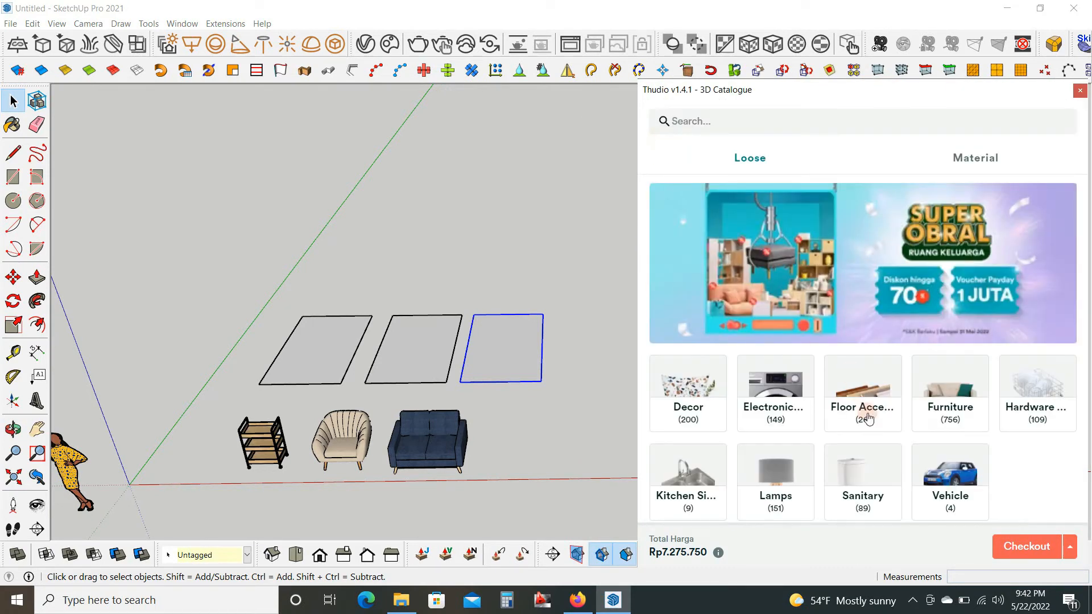
{"action": "left_click", "coordinate": [949, 475]}
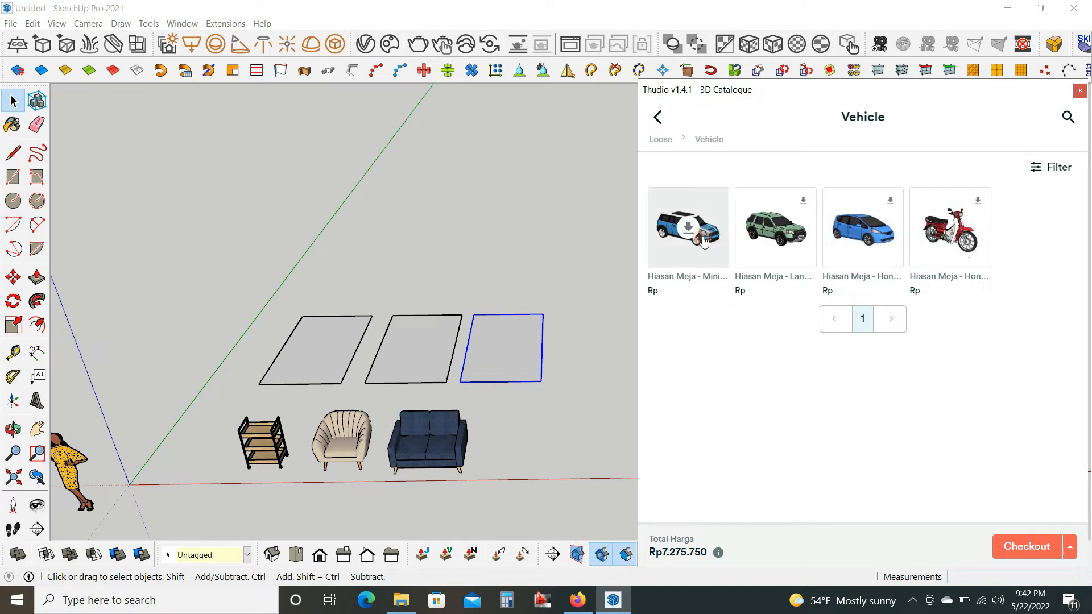
{"action": "left_click", "coordinate": [690, 231]}
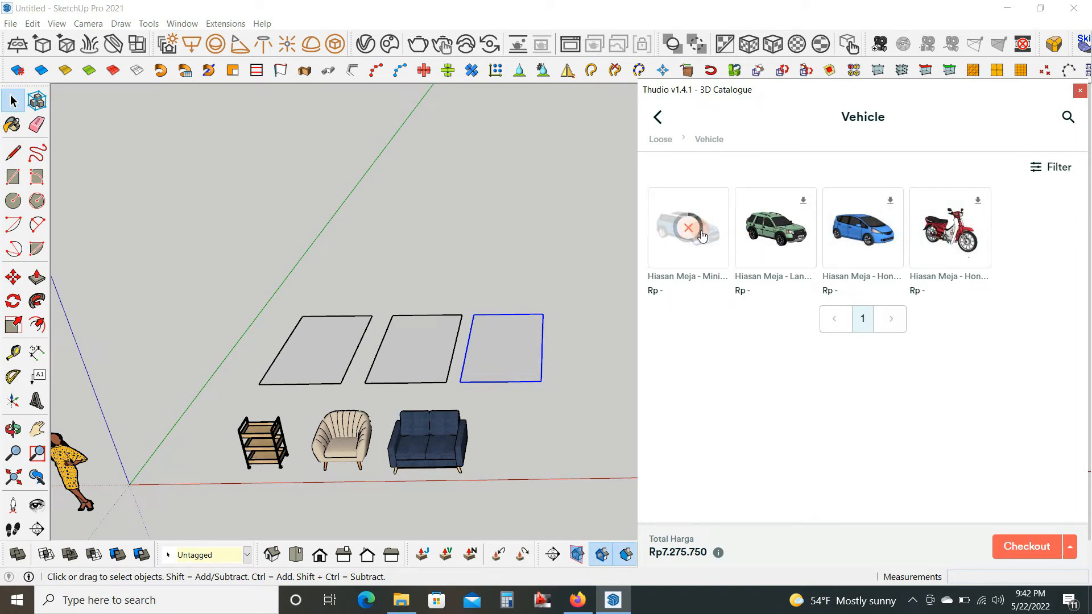
{"action": "left_click", "coordinate": [689, 245]}
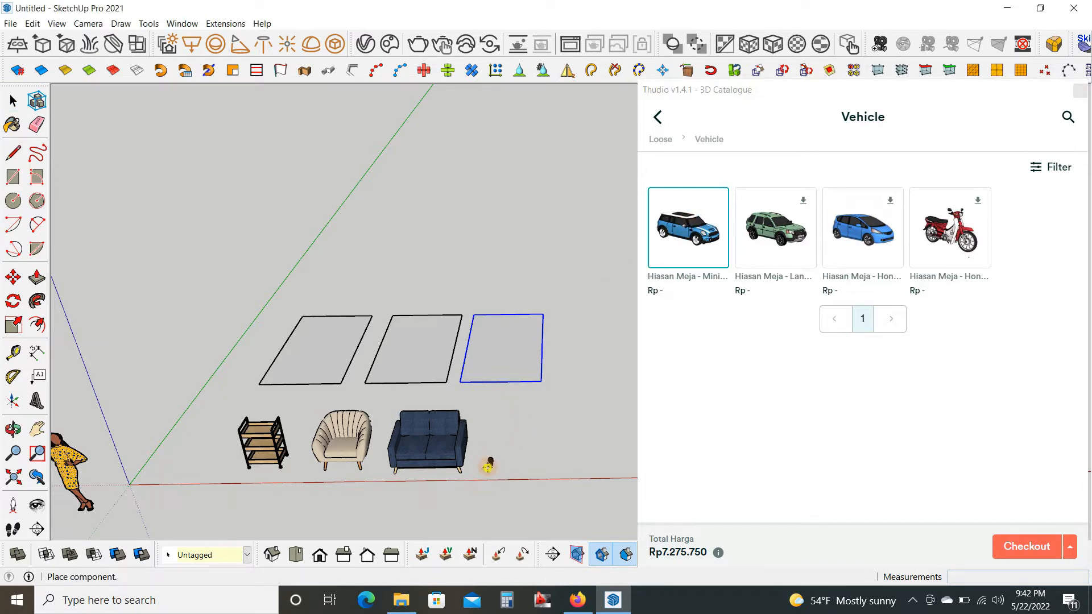
{"action": "left_click", "coordinate": [488, 466]}
Scale the tiny Mini car up uniformly until it is larger than the sofa, and deselect it
{"action": "scroll", "coordinate": [489, 483], "scroll_direction": "up", "scroll_amount": 3}
{"action": "scroll", "coordinate": [493, 484], "scroll_direction": "up", "scroll_amount": 5}
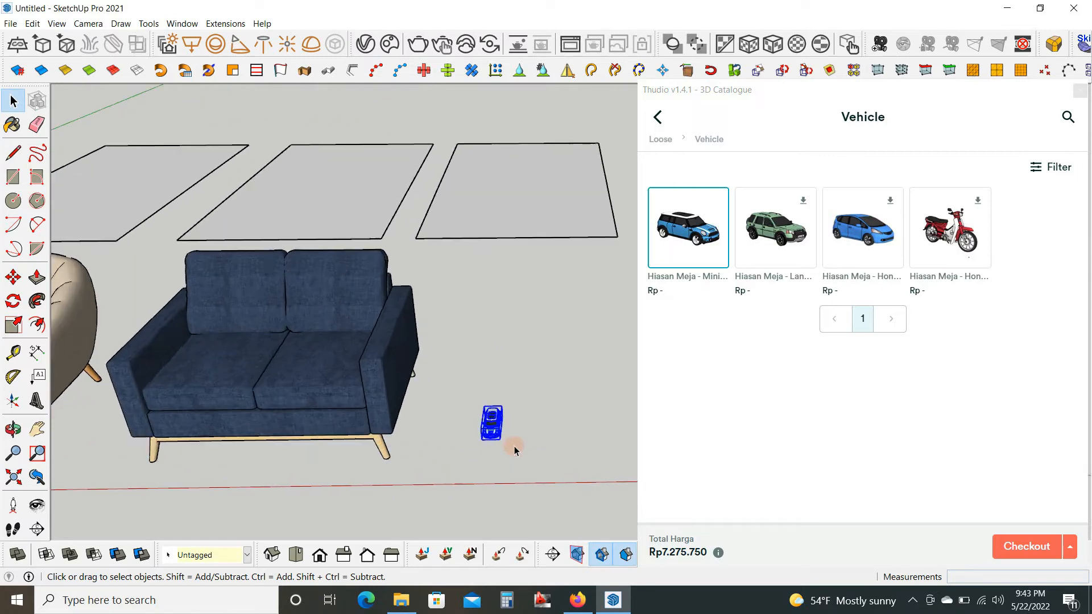
{"action": "key", "text": "s"}
{"action": "left_click", "coordinate": [500, 375]}
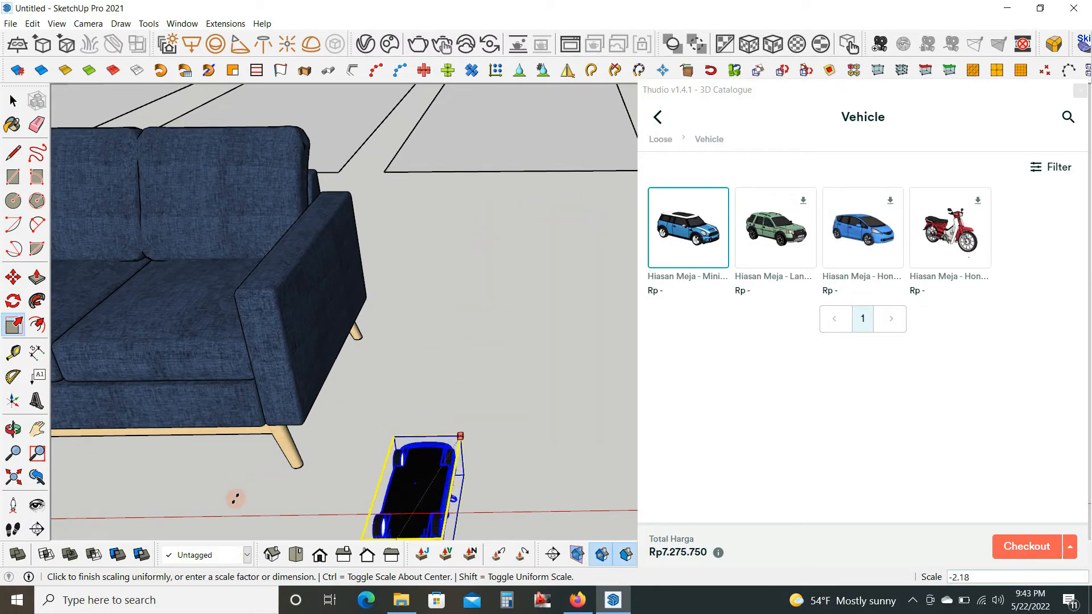
{"action": "scroll", "coordinate": [235, 499], "scroll_direction": "down", "scroll_amount": 5}
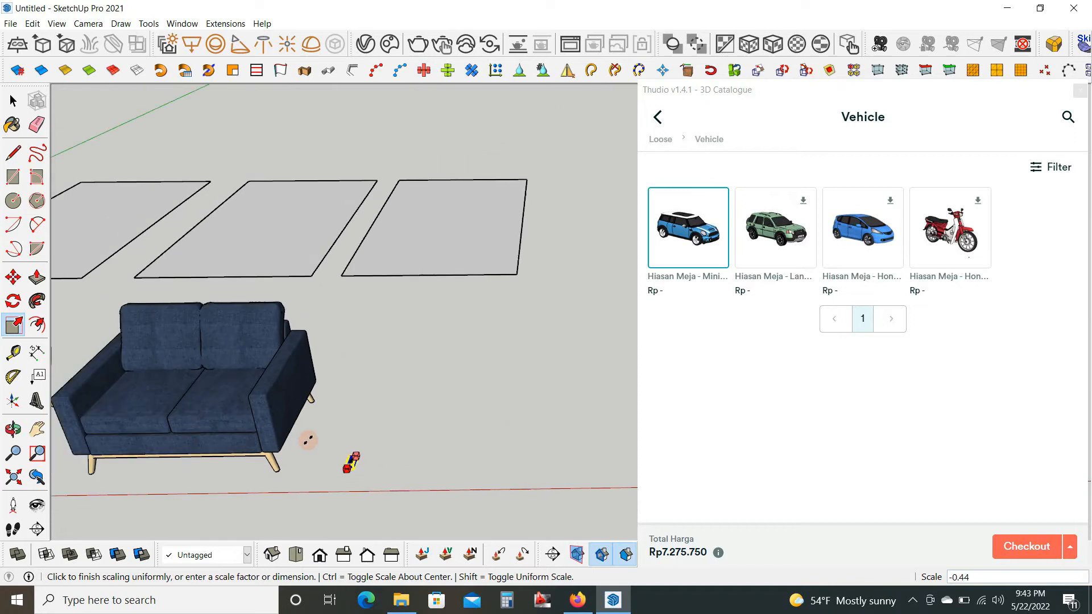
{"action": "left_click", "coordinate": [488, 342]}
{"action": "key", "text": "space"}
{"action": "scroll", "coordinate": [490, 341], "scroll_direction": "down", "scroll_amount": 2}
{"action": "middle_click_drag", "start_coordinate": [319, 438], "coordinate": [366, 419], "text": "shift"}
{"action": "scroll", "coordinate": [367, 419], "scroll_direction": "up", "scroll_amount": 1}
{"action": "left_click", "coordinate": [412, 446]}
{"action": "scroll", "coordinate": [444, 395], "scroll_direction": "down", "scroll_amount": 2}
{"action": "middle_click_drag", "start_coordinate": [504, 408], "coordinate": [559, 440], "text": "shift"}
{"action": "scroll", "coordinate": [422, 424], "scroll_direction": "up", "scroll_amount": 3}
{"action": "middle_click_drag", "start_coordinate": [421, 424], "coordinate": [442, 430]}
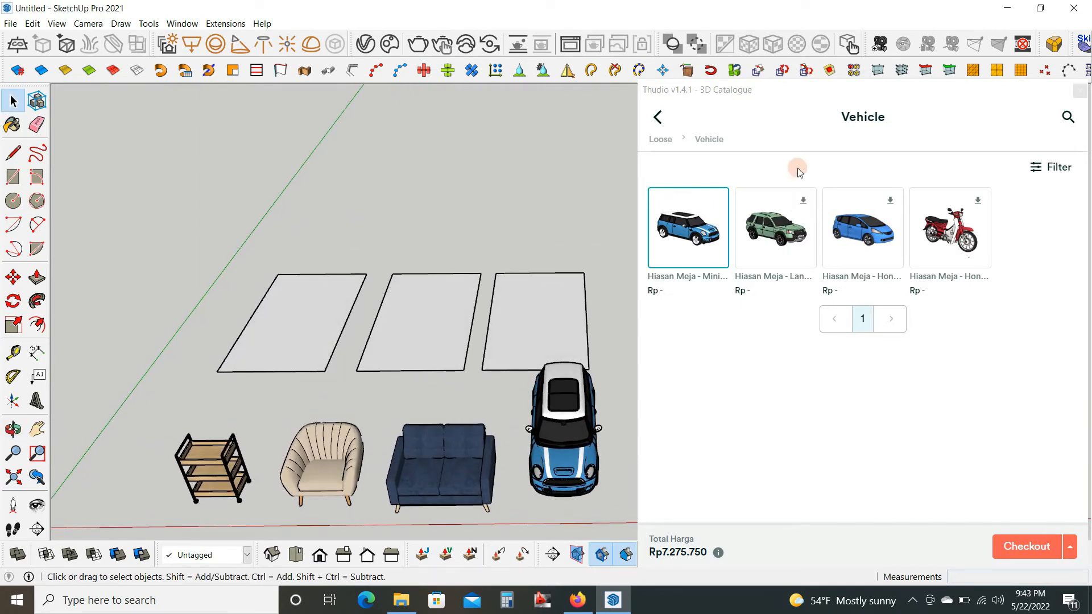
Open the catalogue's Decor category under Loose and look through its items as far as page 3
{"action": "left_click", "coordinate": [662, 142]}
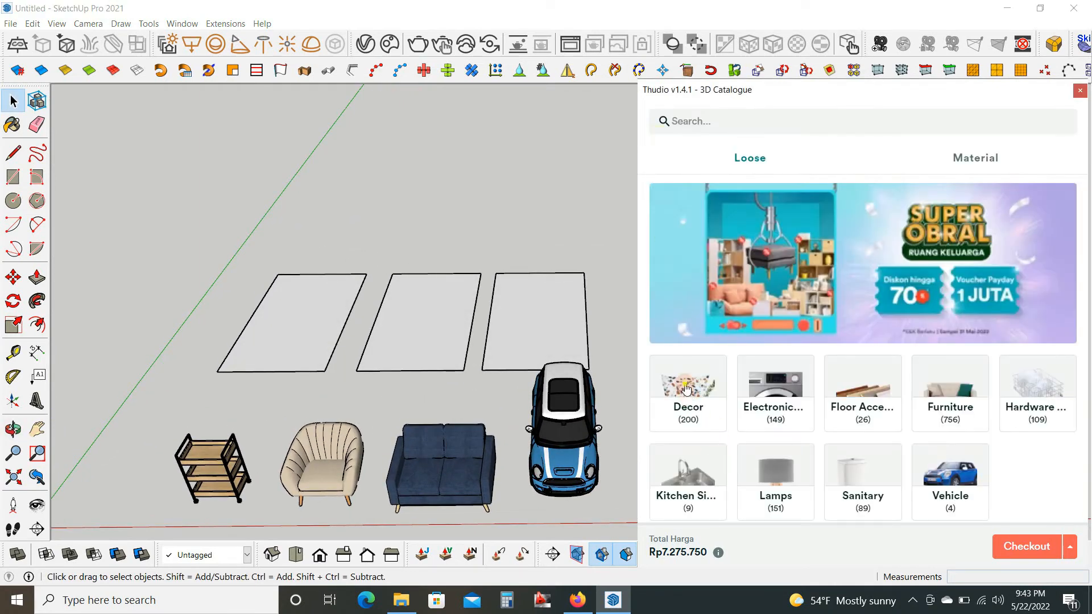
{"action": "left_click", "coordinate": [686, 389]}
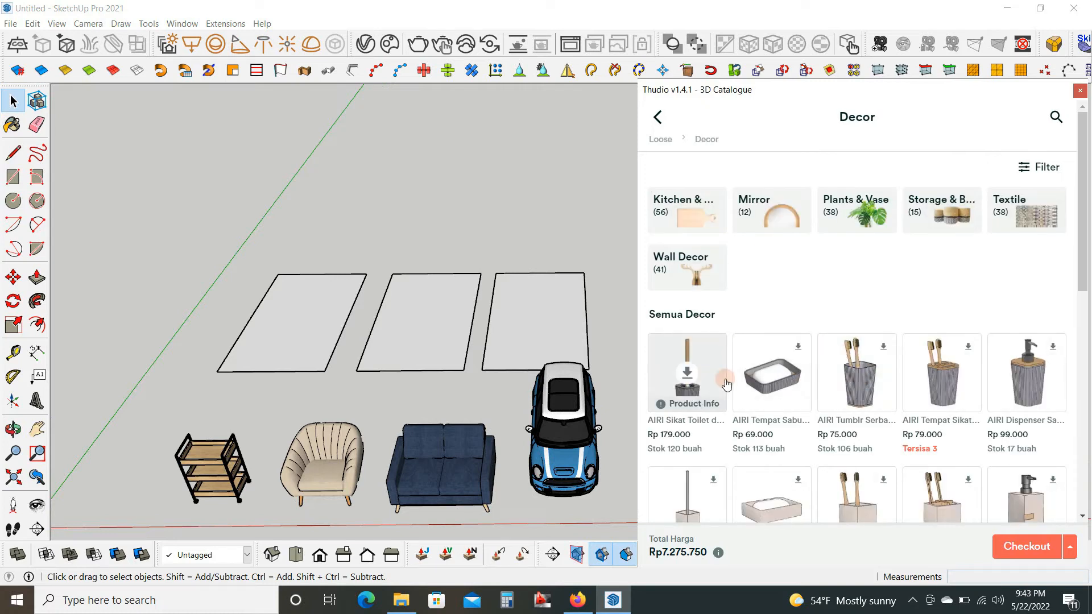
{"action": "scroll", "coordinate": [726, 384], "scroll_direction": "down", "scroll_amount": 3}
{"action": "scroll", "coordinate": [946, 390], "scroll_direction": "down", "scroll_amount": 5}
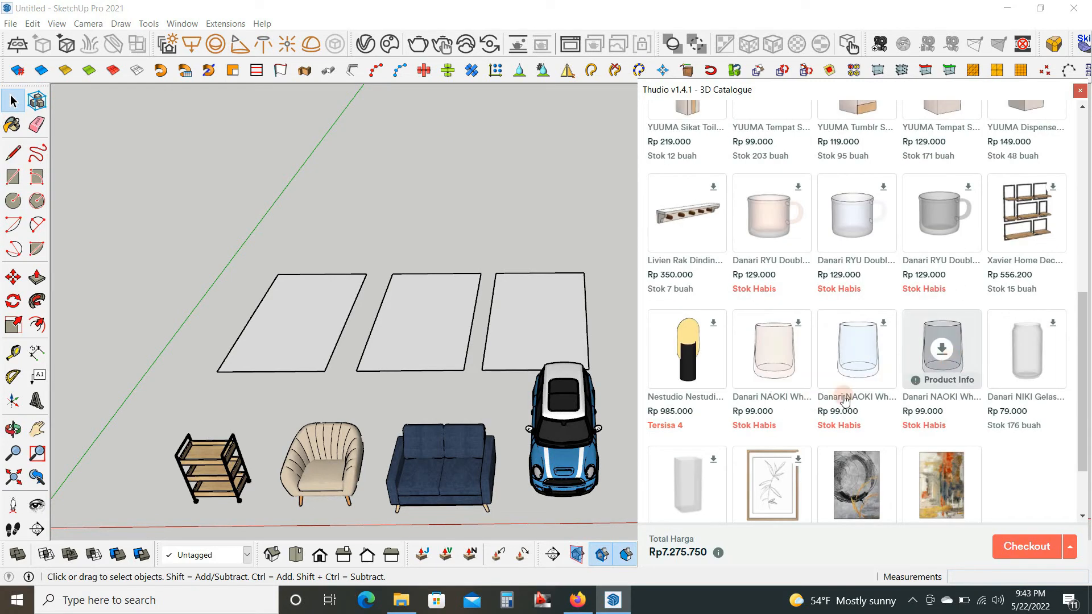
{"action": "scroll", "coordinate": [743, 311], "scroll_direction": "up", "scroll_amount": 2}
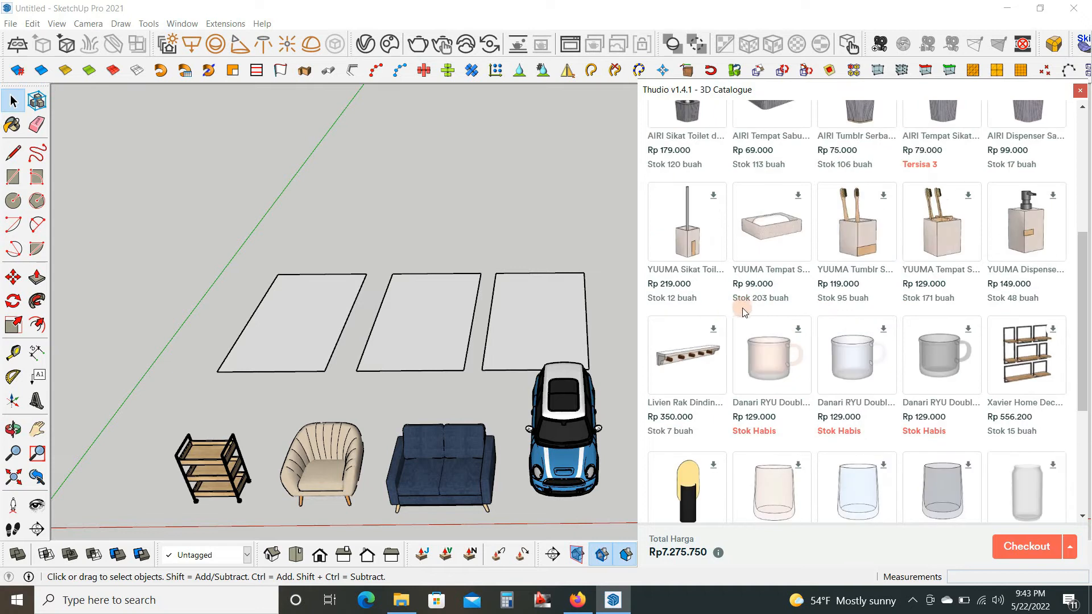
{"action": "scroll", "coordinate": [831, 364], "scroll_direction": "down", "scroll_amount": 4}
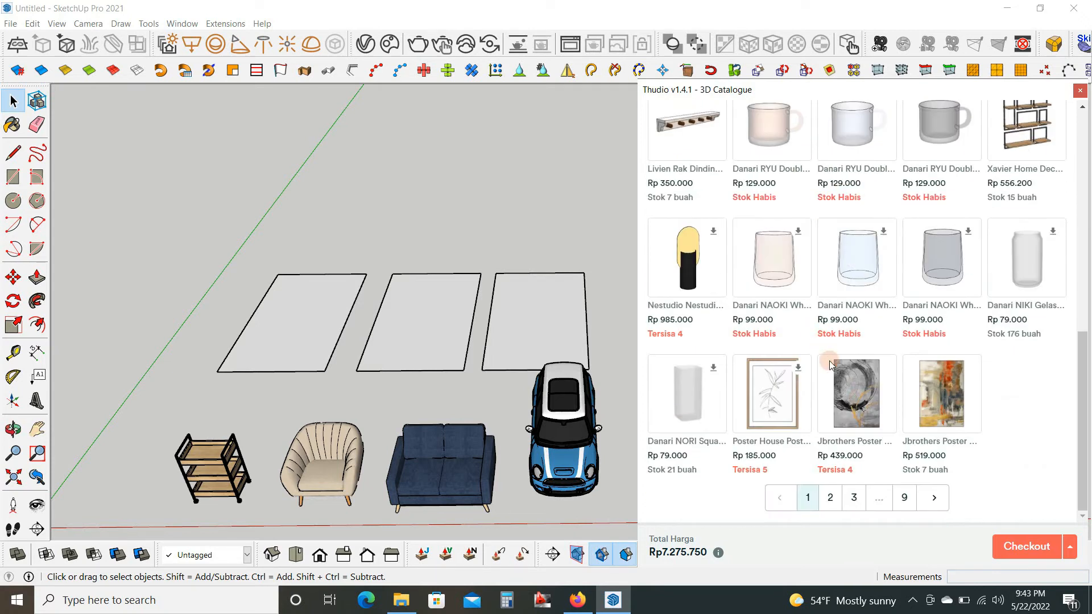
{"action": "left_click", "coordinate": [936, 501]}
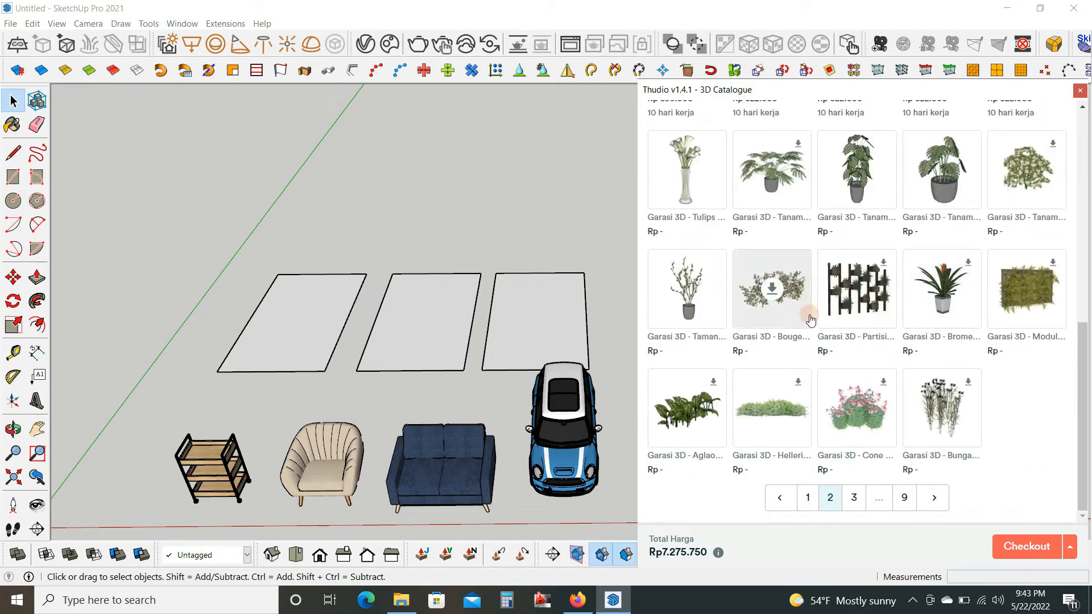
{"action": "left_click", "coordinate": [856, 499]}
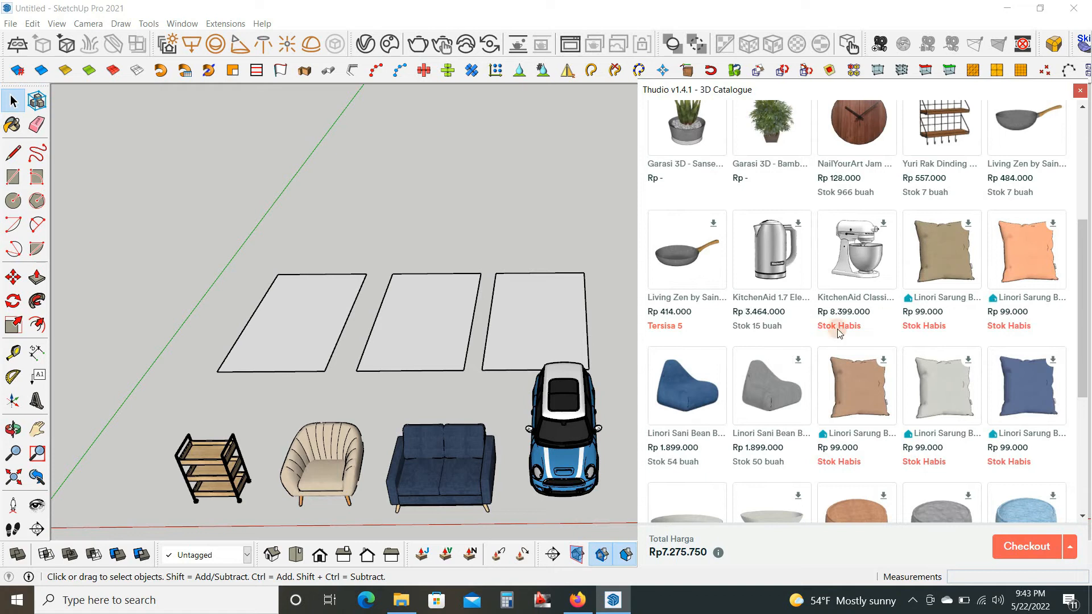
Download the blue Linori Sani bean bag and place it in the model behind the trolley
{"action": "left_click", "coordinate": [699, 382]}
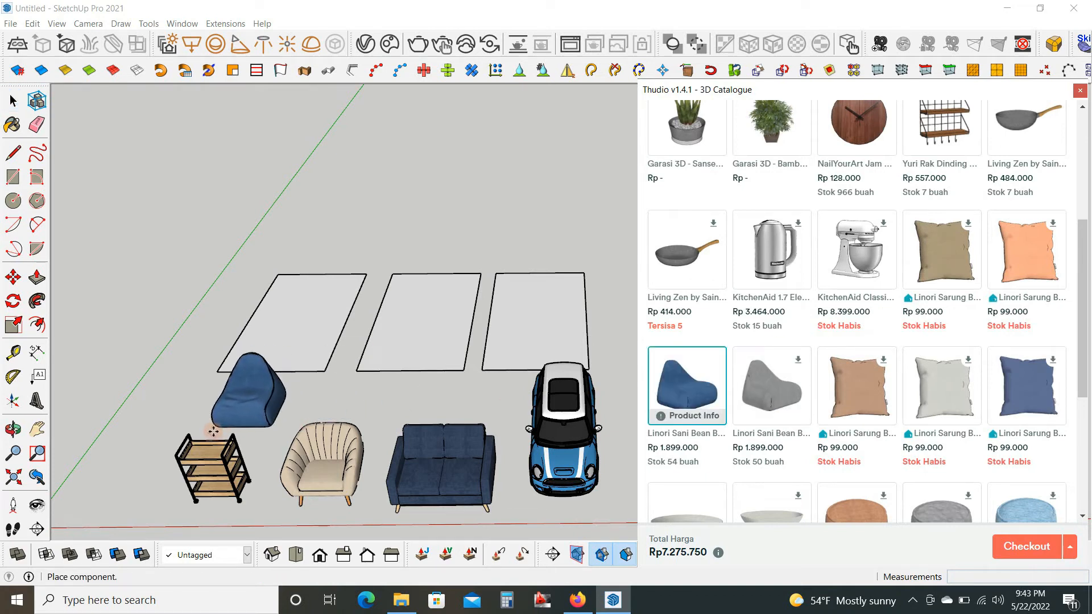
{"action": "left_click", "coordinate": [213, 436]}
{"action": "key", "text": "space"}
{"action": "left_click", "coordinate": [418, 401]}
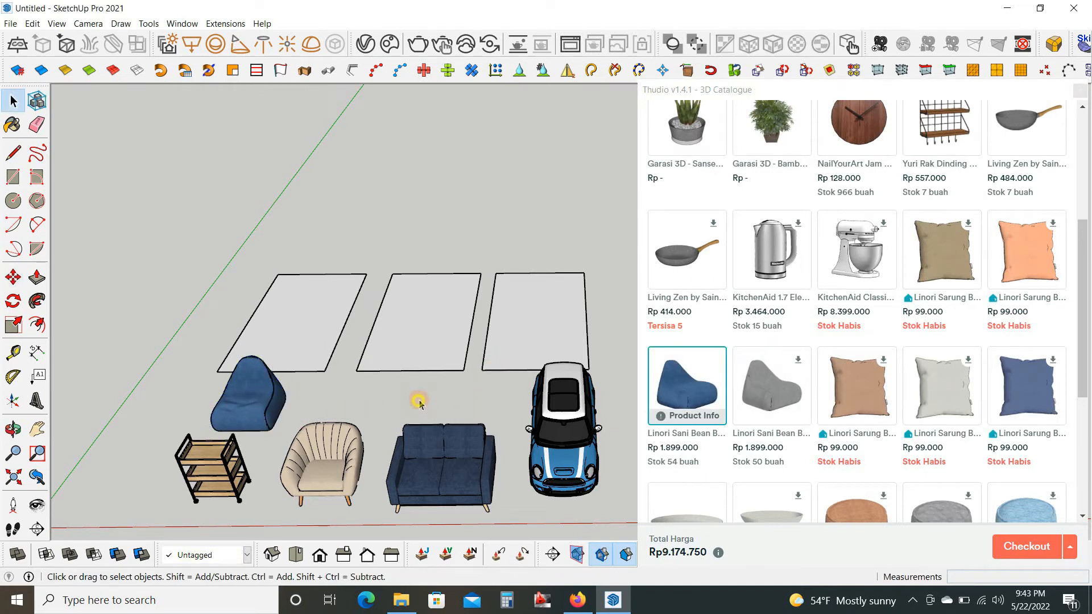
Switch the 3D Catalogue from the Decor items to its Material section and open the Cabinet Finish category
{"action": "scroll", "coordinate": [815, 180], "scroll_direction": "up", "scroll_amount": 5}
{"action": "left_click", "coordinate": [660, 139]}
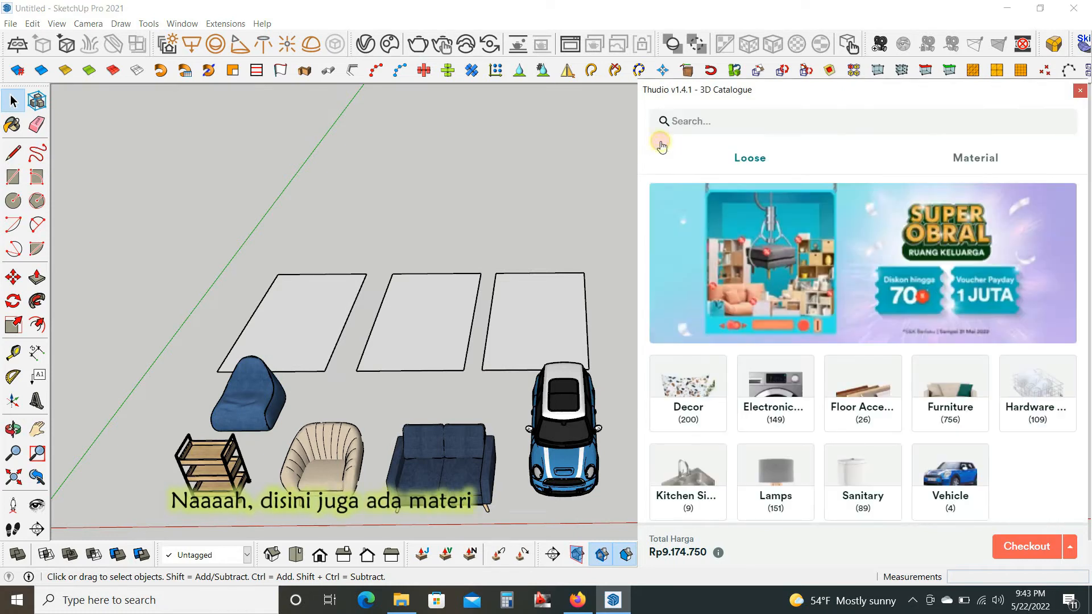
{"action": "left_click", "coordinate": [972, 159]}
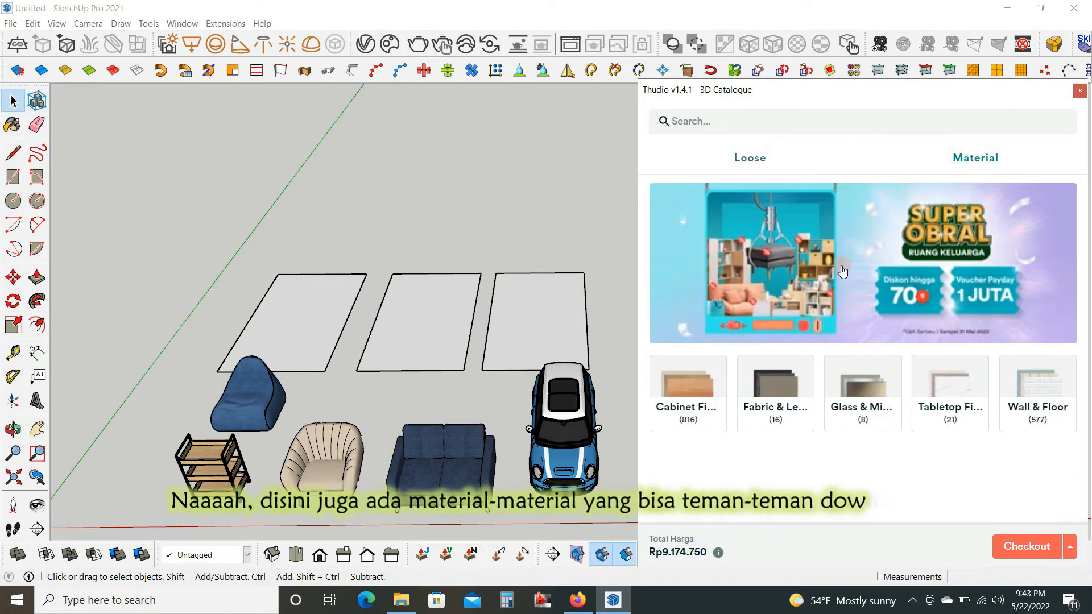
{"action": "left_click", "coordinate": [697, 390]}
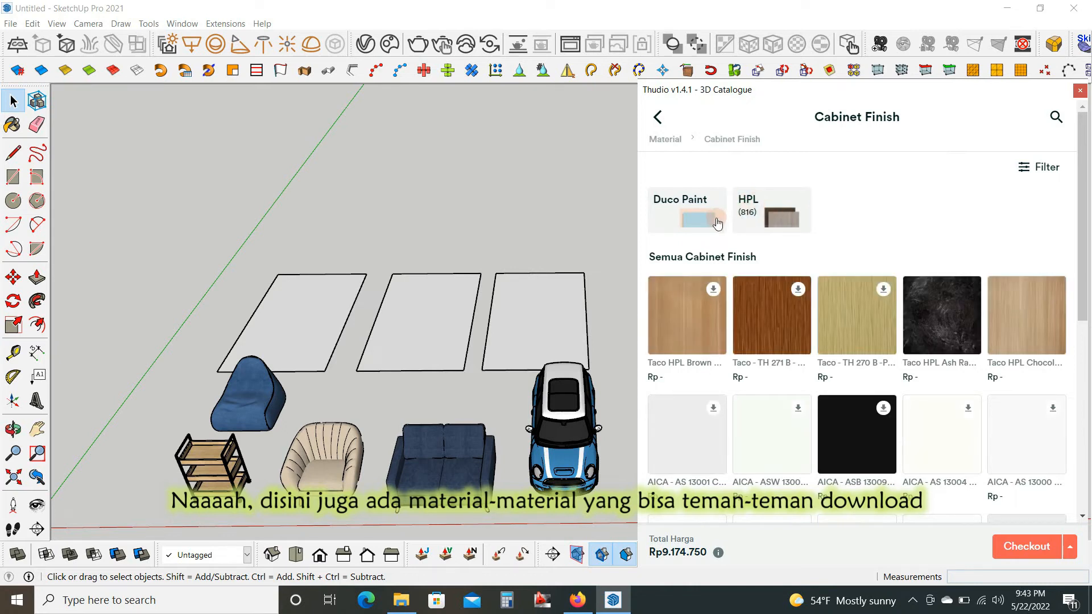
Download the black Taco HPL Ash finish and paint the rectangle behind the bean bag with it
{"action": "scroll", "coordinate": [858, 378], "scroll_direction": "down", "scroll_amount": 4}
{"action": "scroll", "coordinate": [872, 210], "scroll_direction": "up", "scroll_amount": 3}
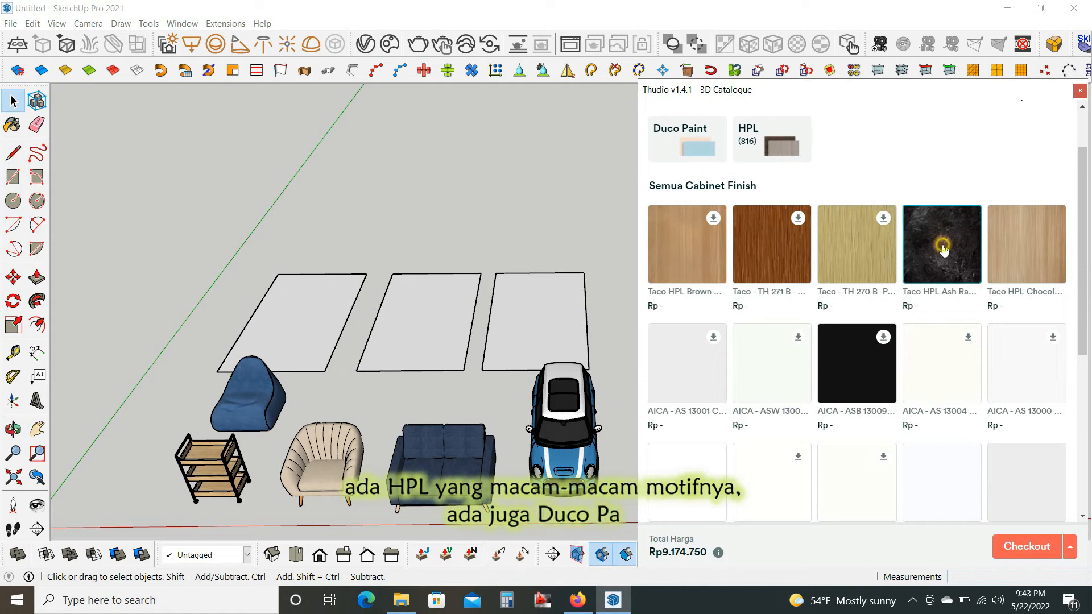
{"action": "left_click", "coordinate": [310, 321]}
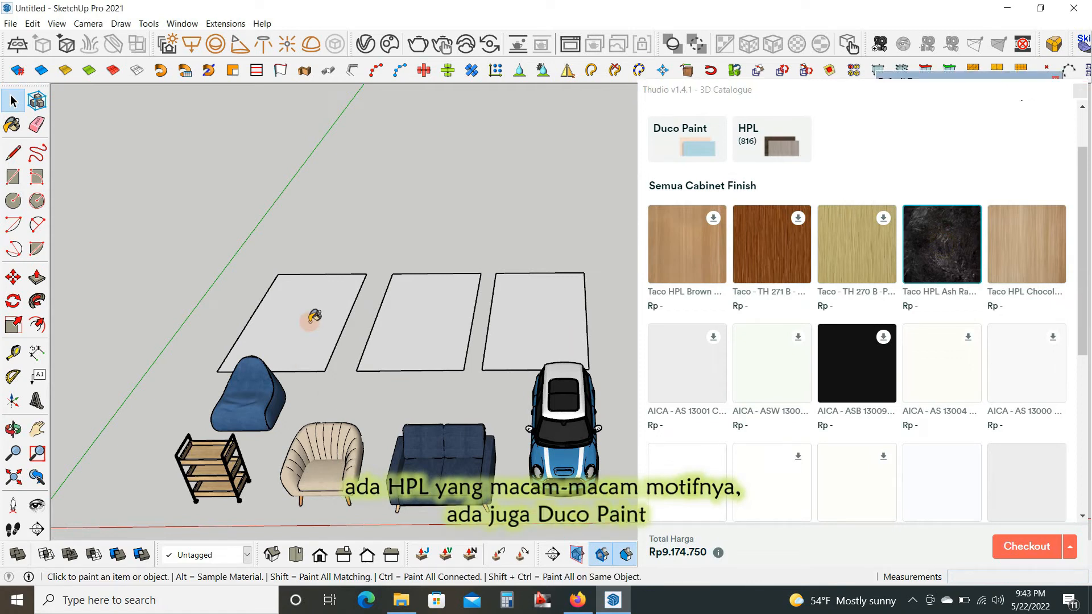
{"action": "left_click", "coordinate": [304, 349]}
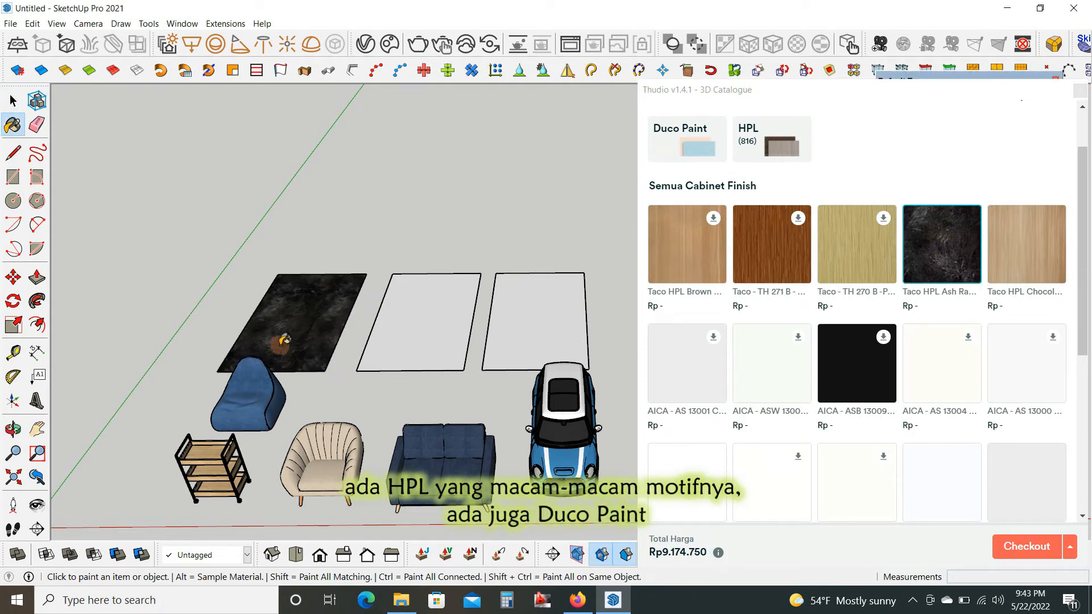
{"action": "scroll", "coordinate": [283, 340], "scroll_direction": "up", "scroll_amount": 5}
{"action": "middle_click_drag", "start_coordinate": [346, 309], "coordinate": [337, 455]}
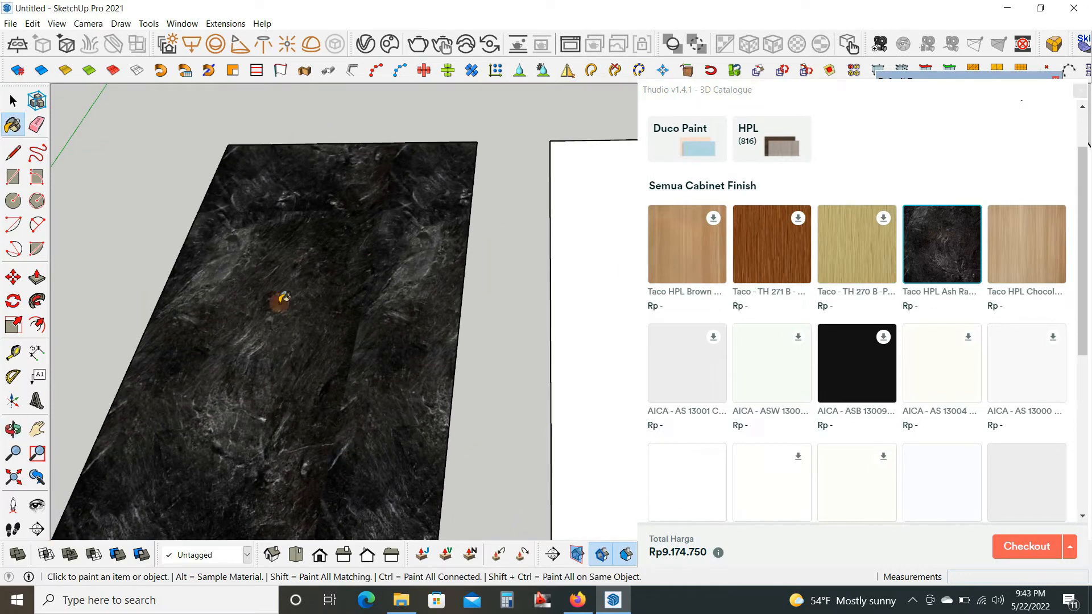
{"action": "scroll", "coordinate": [283, 299], "scroll_direction": "down", "scroll_amount": 4}
{"action": "scroll", "coordinate": [396, 377], "scroll_direction": "down", "scroll_amount": 3}
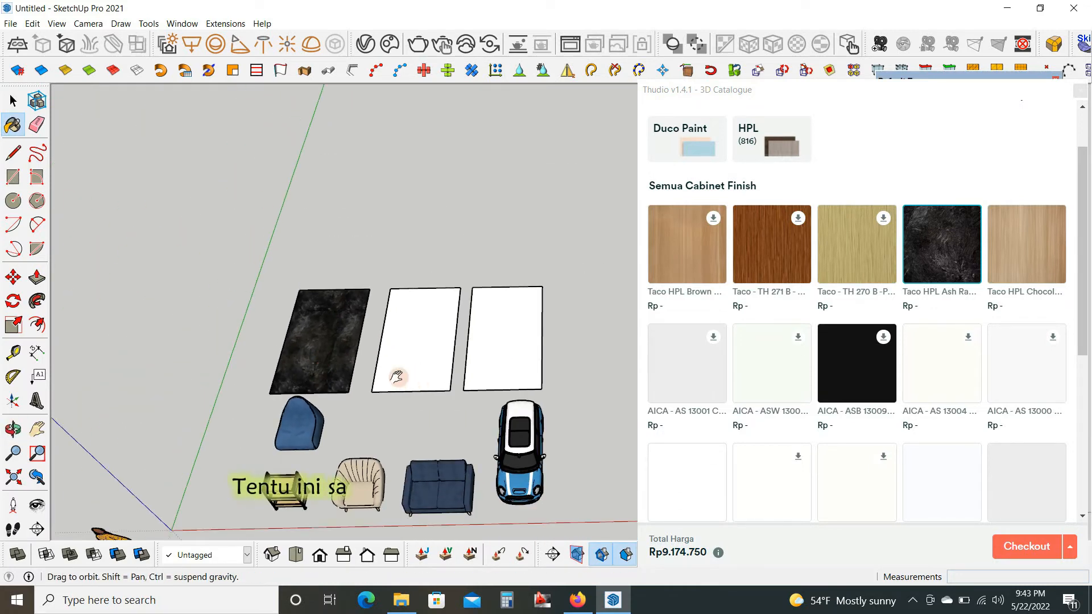
{"action": "scroll", "coordinate": [358, 361], "scroll_direction": "up", "scroll_amount": 2}
{"action": "key", "text": "space"}
Download the dark Tiero X-0030-S finish from page 2 of Cabinet Finish and paint the middle rectangle with it
{"action": "scroll", "coordinate": [897, 302], "scroll_direction": "down", "scroll_amount": 5}
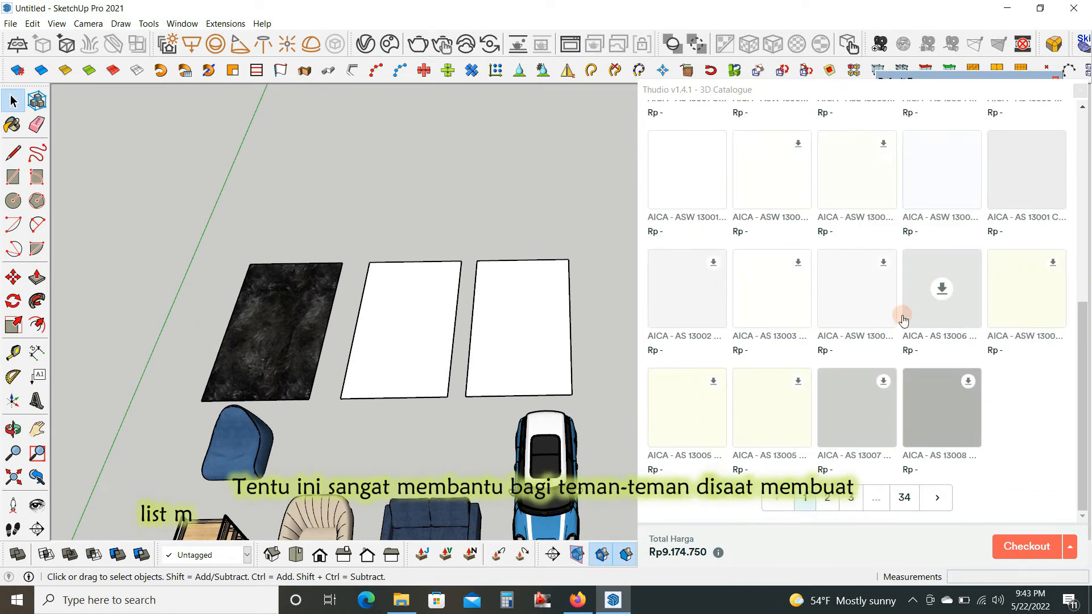
{"action": "left_click", "coordinate": [937, 500]}
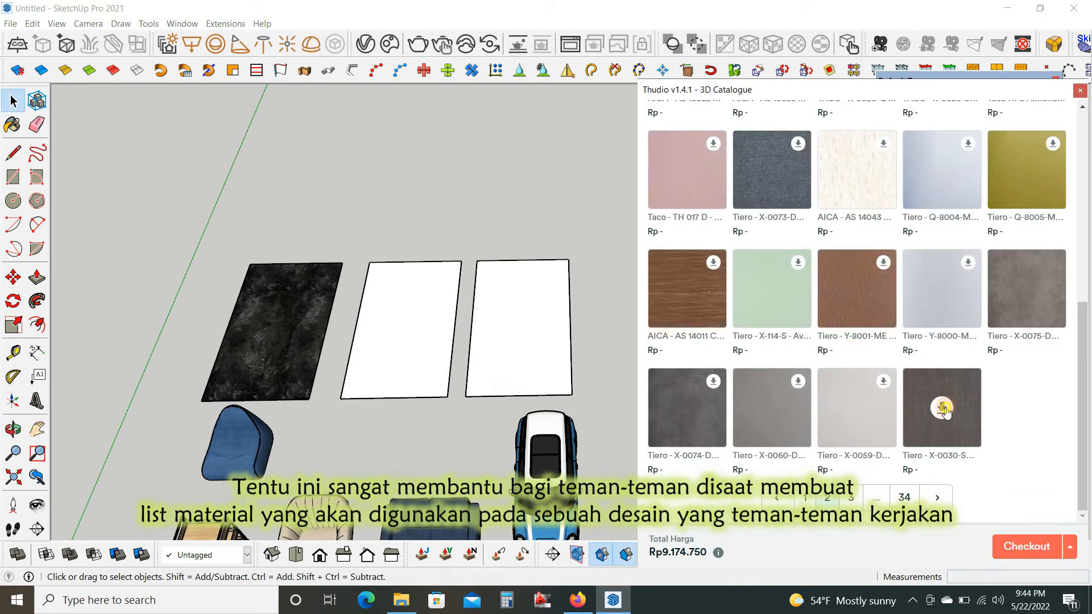
{"action": "left_click", "coordinate": [943, 408]}
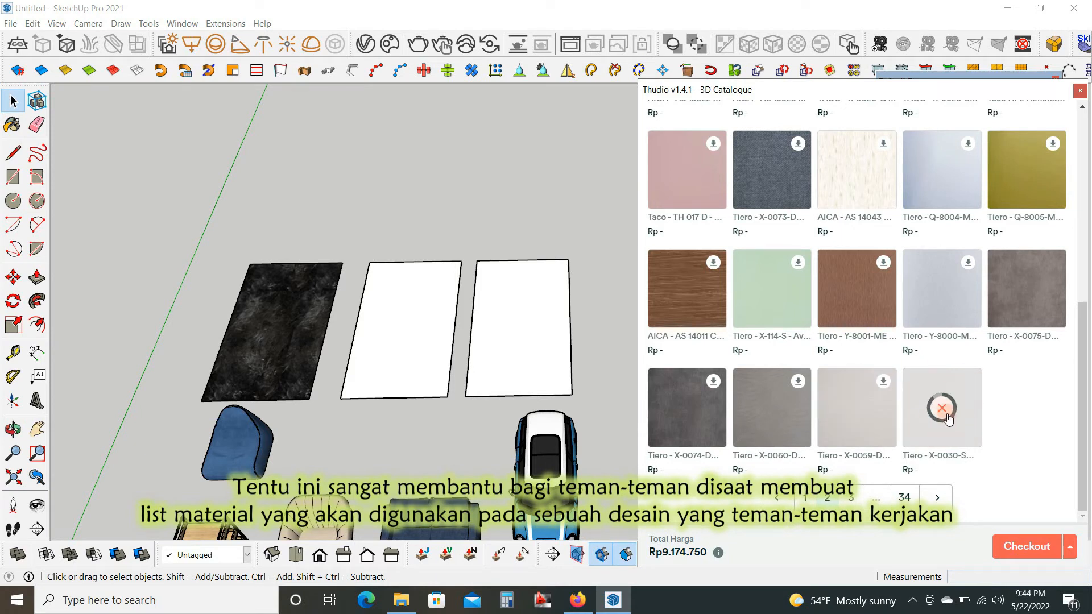
{"action": "left_click", "coordinate": [946, 405]}
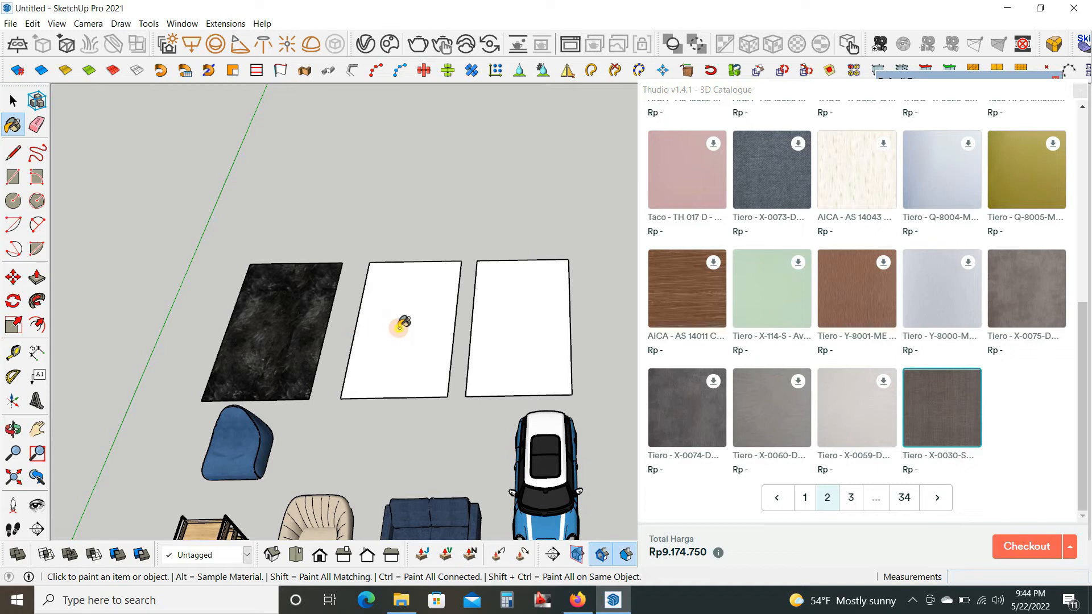
{"action": "left_click", "coordinate": [401, 326]}
{"action": "scroll", "coordinate": [455, 347], "scroll_direction": "down", "scroll_amount": 1}
{"action": "key", "text": "space"}
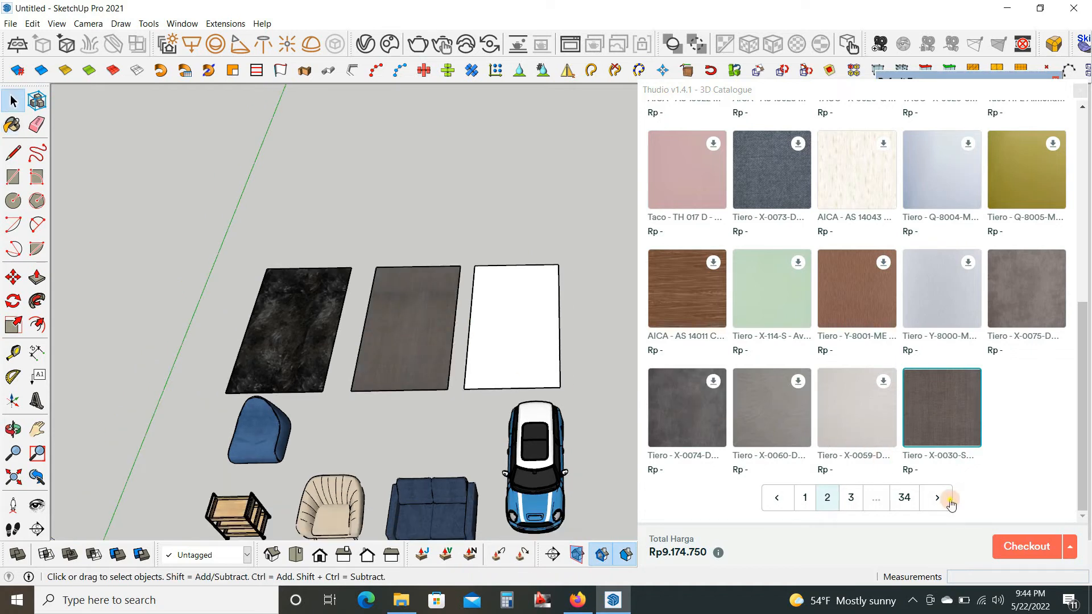
Look through page 3 of Cabinet Finish, and view the Duco Paint products for 139-2 Calla Lilly in the white color family
{"action": "left_click", "coordinate": [950, 501]}
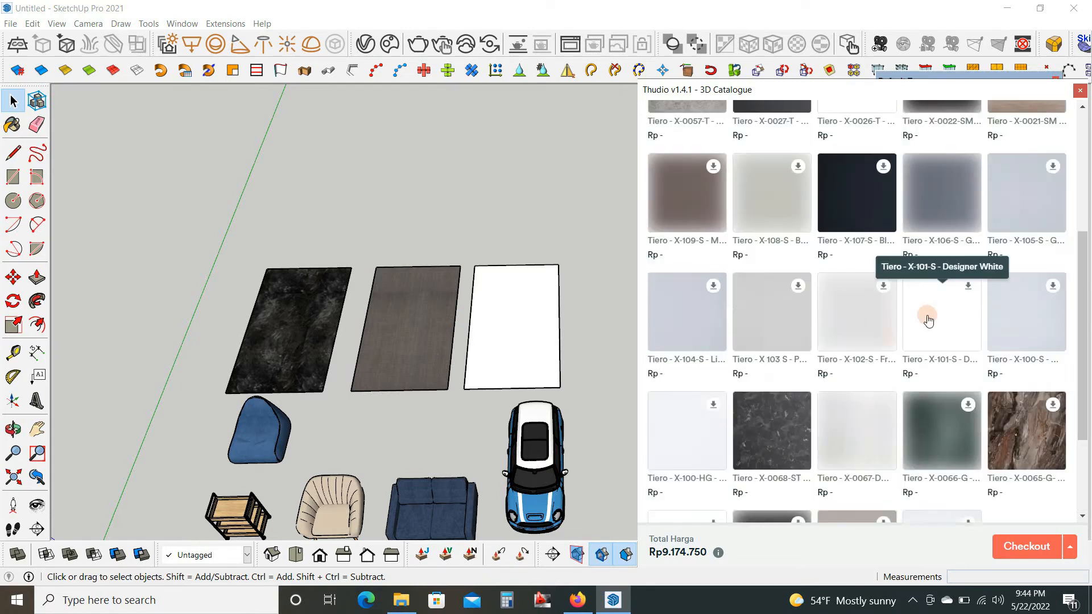
{"action": "scroll", "coordinate": [927, 316], "scroll_direction": "up", "scroll_amount": 4}
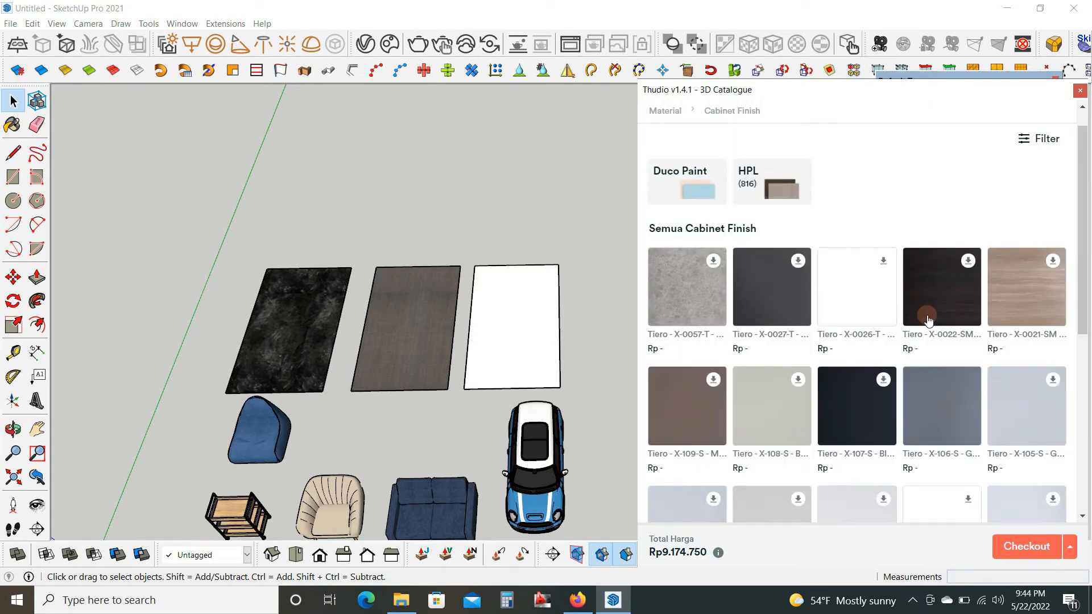
{"action": "left_click", "coordinate": [695, 191]}
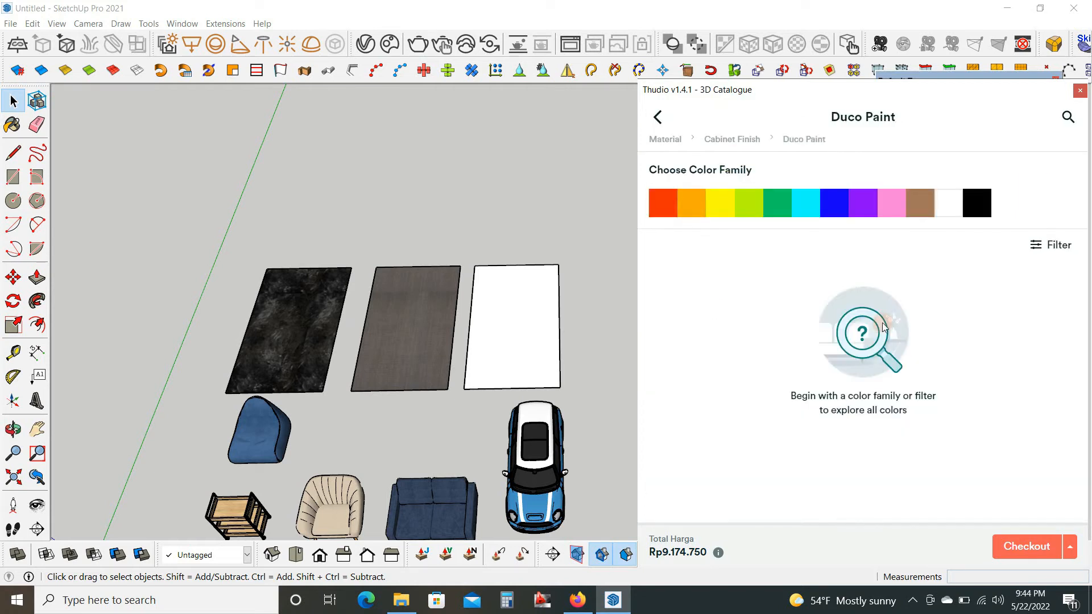
{"action": "left_click", "coordinate": [943, 210]}
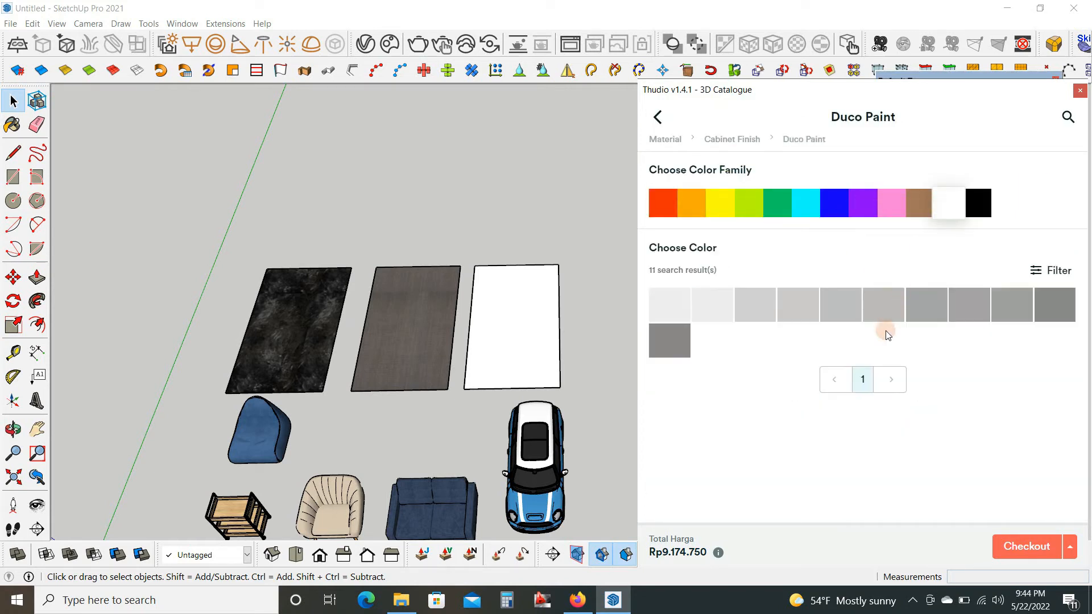
{"action": "left_click", "coordinate": [763, 308]}
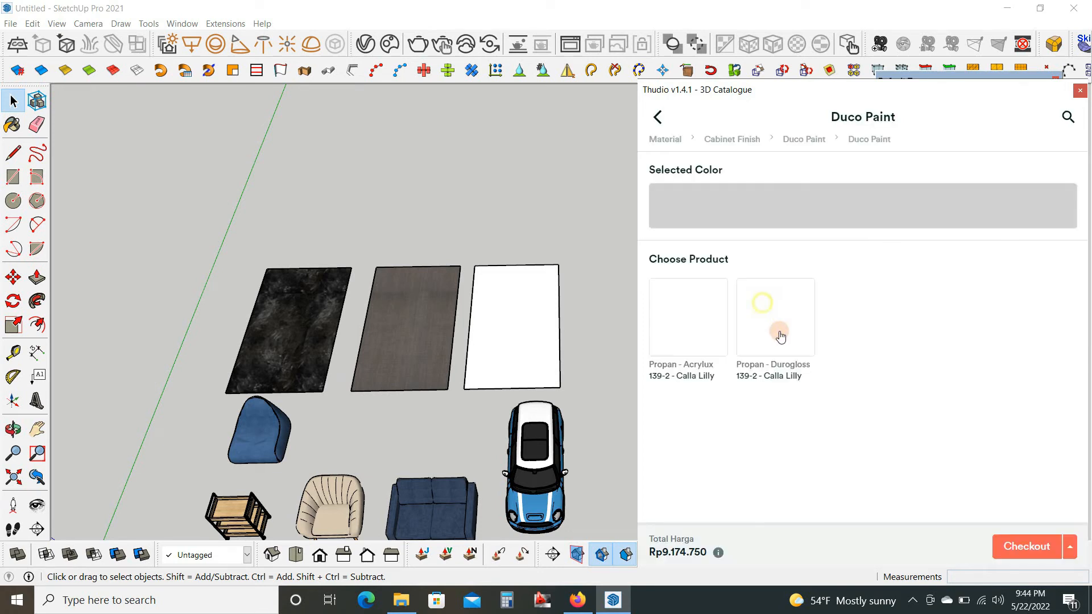
{"action": "left_click", "coordinate": [782, 353]}
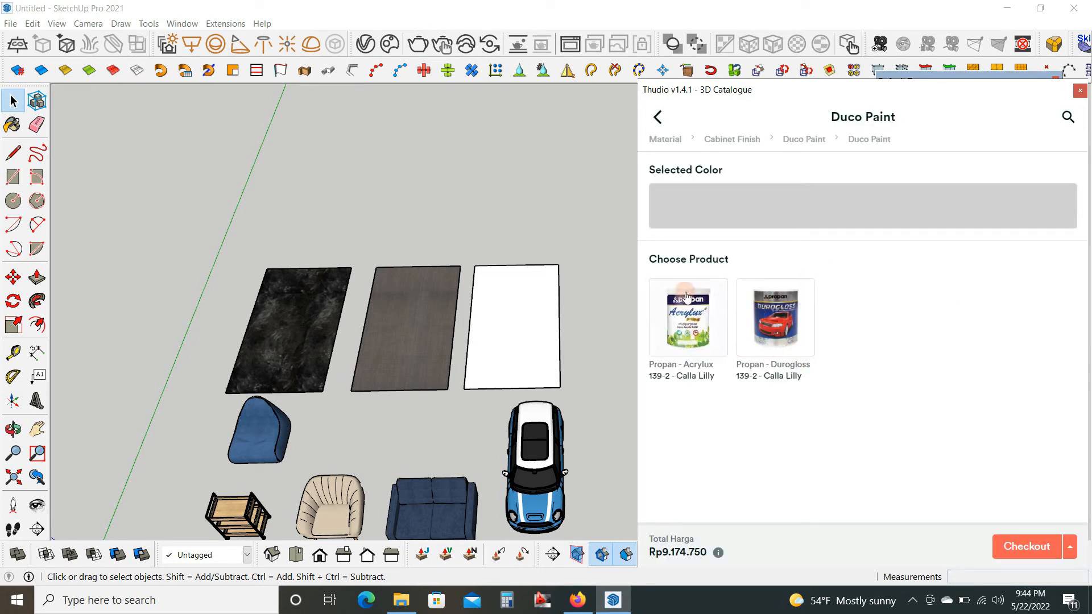
Return to the Material section, open the Tabletop Finish category and look through its solid surface and terazzo finishes
{"action": "left_click", "coordinate": [664, 141]}
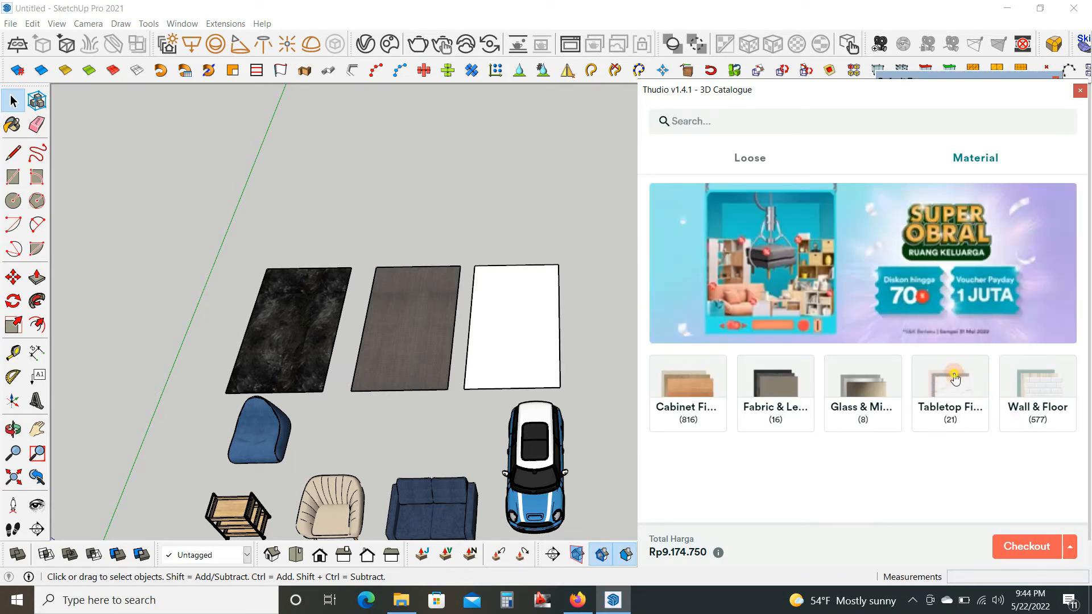
{"action": "left_click", "coordinate": [955, 378]}
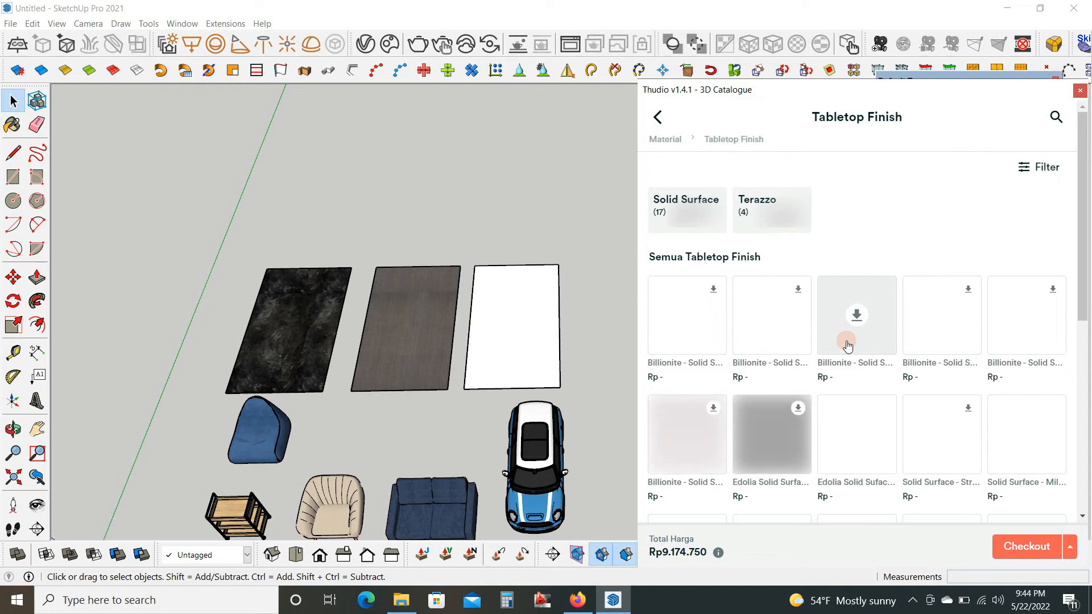
{"action": "scroll", "coordinate": [911, 406], "scroll_direction": "down", "scroll_amount": 2}
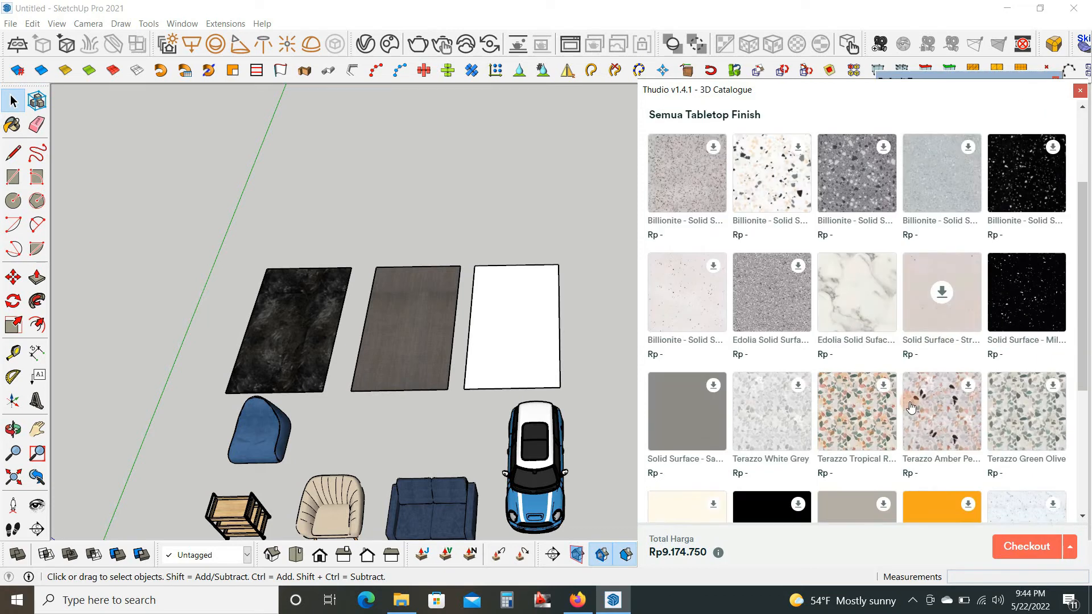
{"action": "scroll", "coordinate": [903, 373], "scroll_direction": "down", "scroll_amount": 1}
{"action": "scroll", "coordinate": [853, 228], "scroll_direction": "down", "scroll_amount": 3}
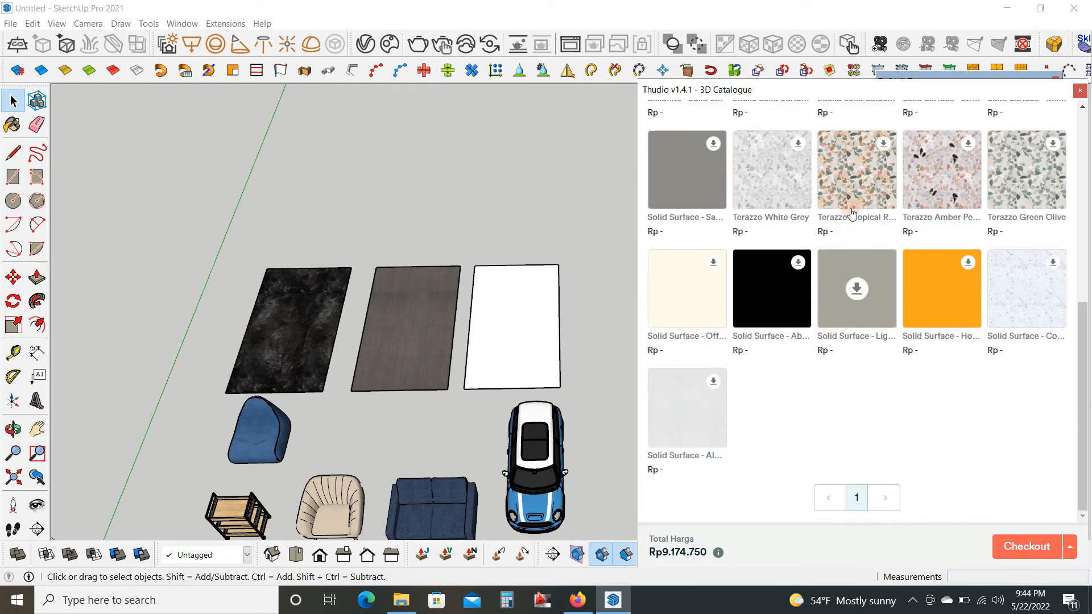
Download the Terazzo Tropical finish and paint the remaining white rectangle behind the car with it
{"action": "left_click", "coordinate": [857, 171]}
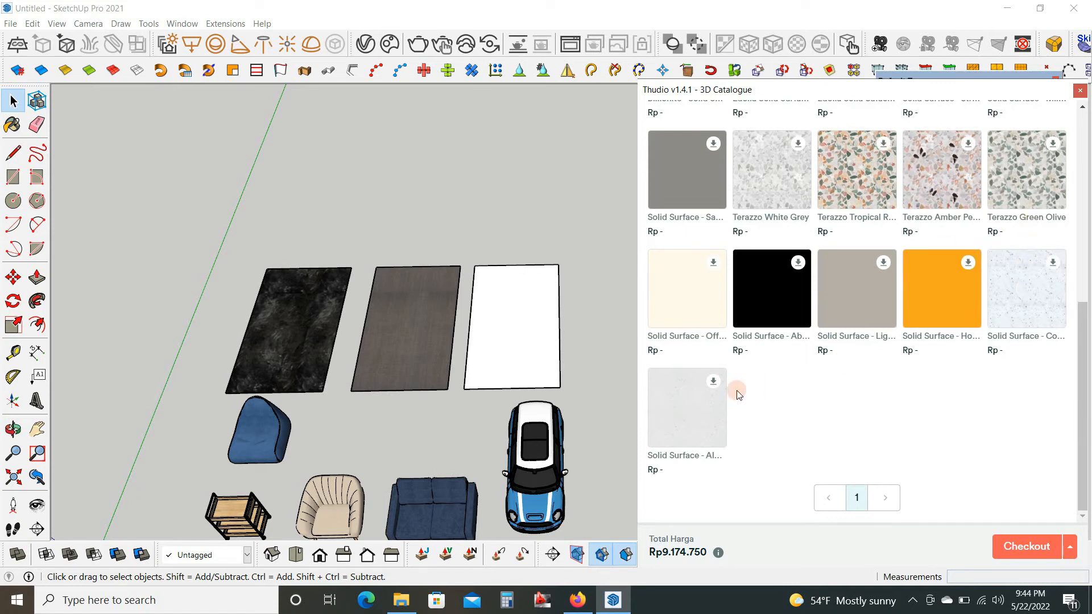
{"action": "scroll", "coordinate": [847, 272], "scroll_direction": "up", "scroll_amount": 1}
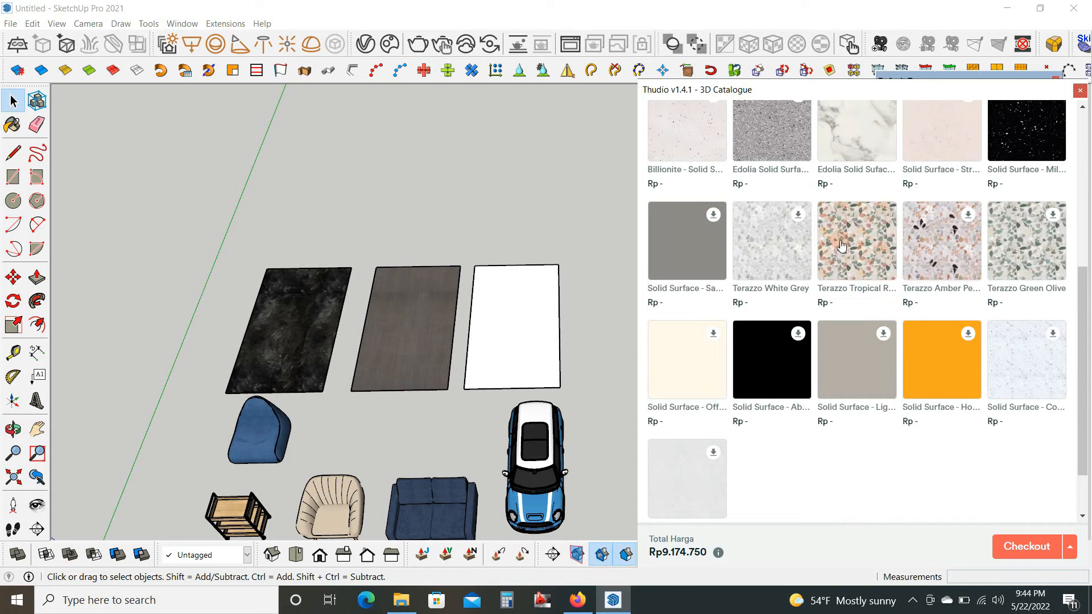
{"action": "left_click", "coordinate": [868, 253]}
{"action": "left_click", "coordinate": [515, 333]}
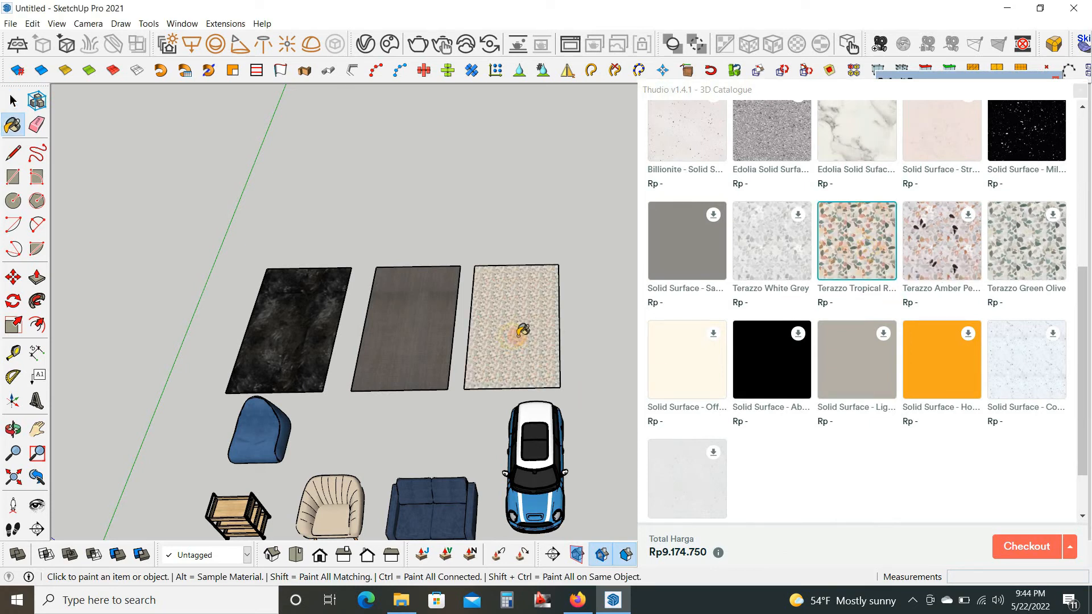
{"action": "scroll", "coordinate": [511, 305], "scroll_direction": "up", "scroll_amount": 4}
{"action": "scroll", "coordinate": [511, 300], "scroll_direction": "down", "scroll_amount": 5}
{"action": "middle_click_drag", "start_coordinate": [507, 332], "coordinate": [511, 365]}
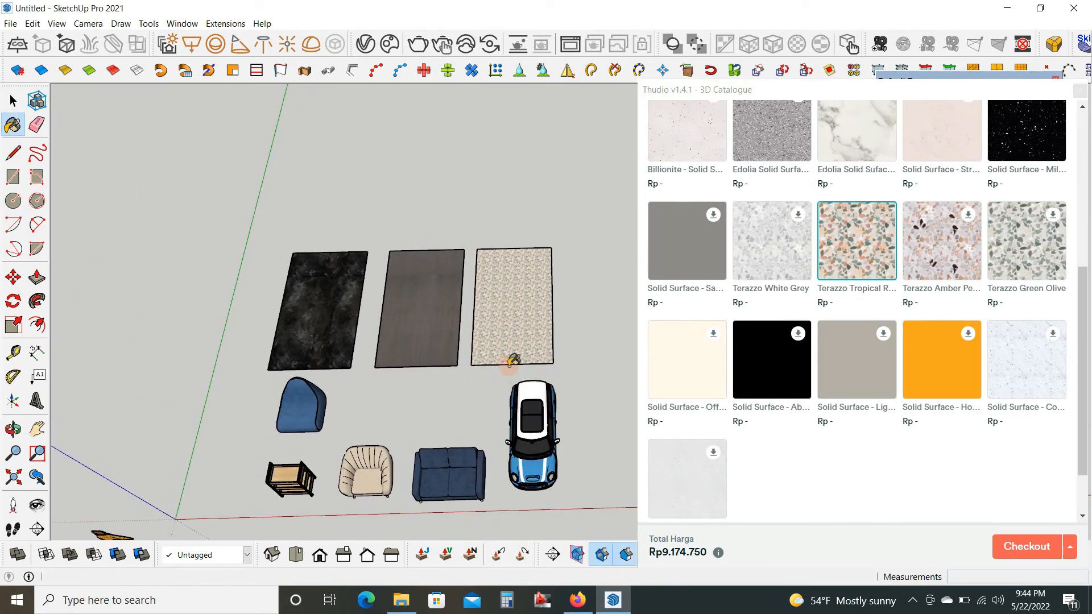
{"action": "key", "text": "space"}
{"action": "scroll", "coordinate": [455, 319], "scroll_direction": "up", "scroll_amount": 2}
{"action": "scroll", "coordinate": [455, 318], "scroll_direction": "down", "scroll_amount": 3}
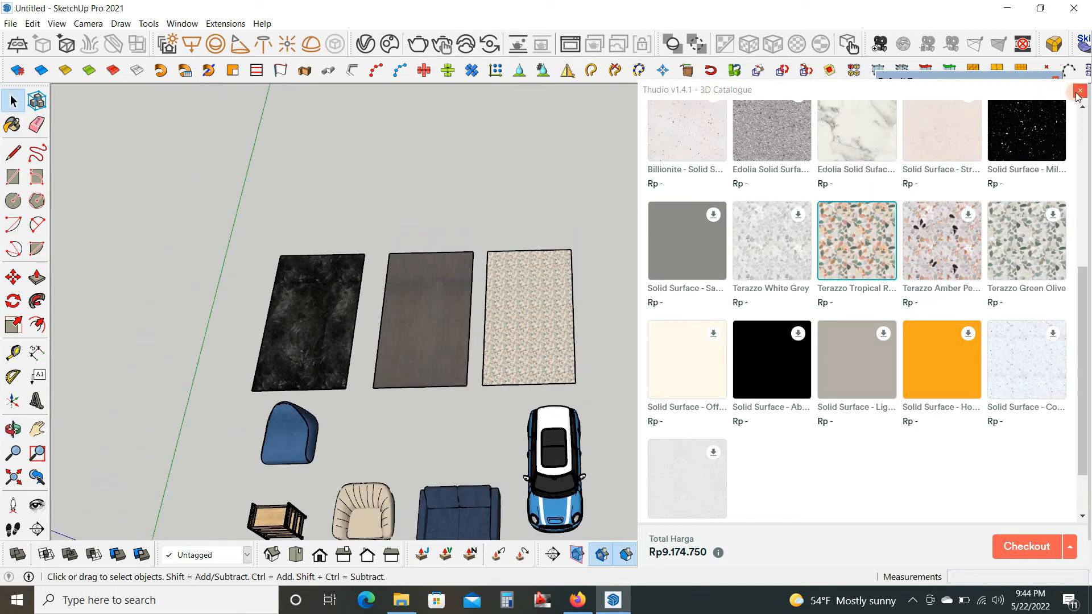
Close the 3D Catalogue and view the inserted items and painted rectangles together
{"action": "left_click", "coordinate": [1079, 91]}
{"action": "middle_click_drag", "start_coordinate": [730, 349], "coordinate": [648, 358]}
{"action": "left_click", "coordinate": [1025, 116]}
{"action": "middle_click_drag", "start_coordinate": [722, 354], "coordinate": [715, 364]}
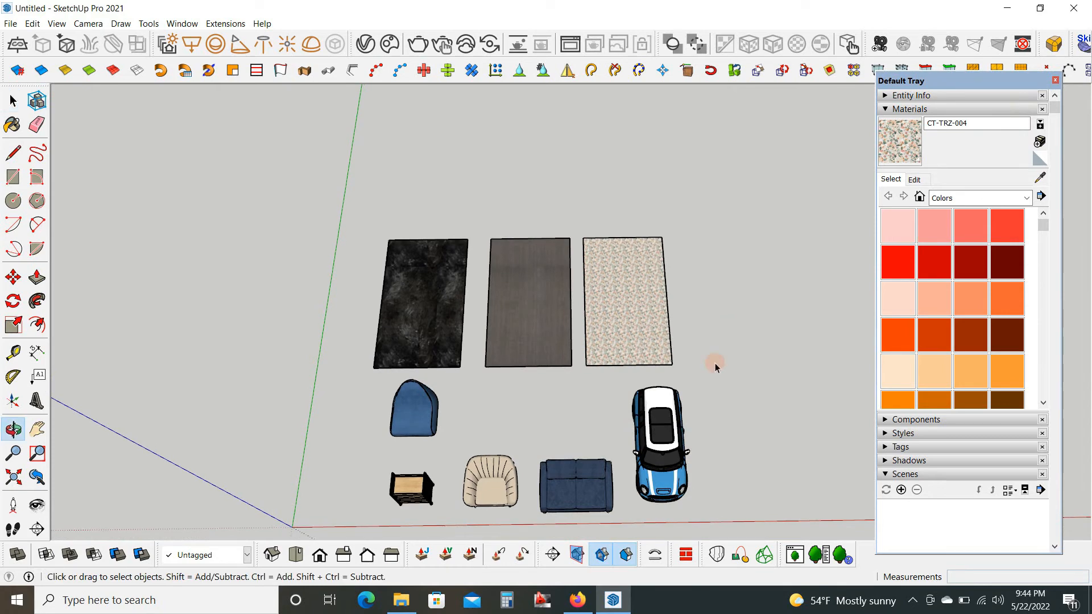
{"action": "scroll", "coordinate": [647, 415], "scroll_direction": "up", "scroll_amount": 2}
{"action": "middle_click_drag", "start_coordinate": [654, 349], "coordinate": [651, 315], "text": "shift"}
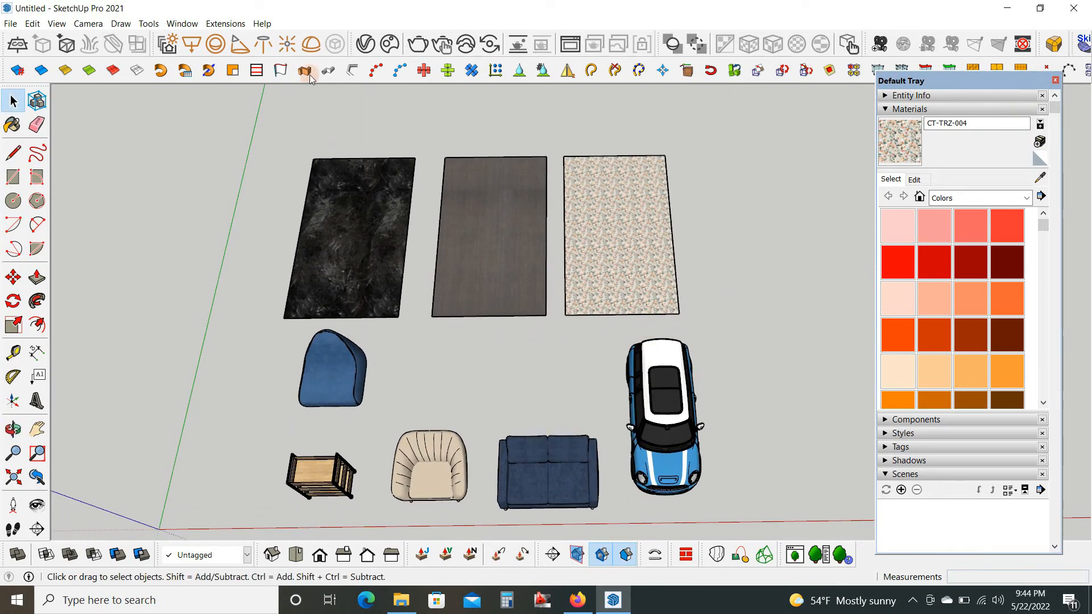
Relaunch the Thudio extension and move its small tool window to an empty part of the drawing area
{"action": "left_click", "coordinate": [225, 24]}
{"action": "left_click", "coordinate": [239, 152]}
{"action": "left_click", "coordinate": [756, 168]}
{"action": "left_click_drag", "start_coordinate": [644, 139], "coordinate": [874, 101]}
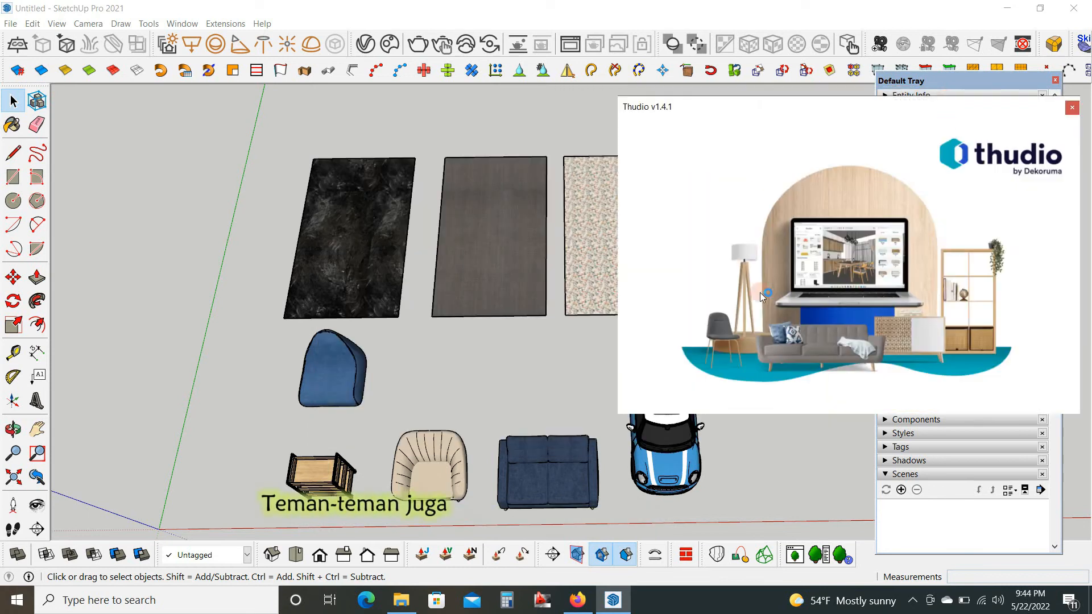
{"action": "left_click_drag", "start_coordinate": [114, 96], "coordinate": [161, 111]}
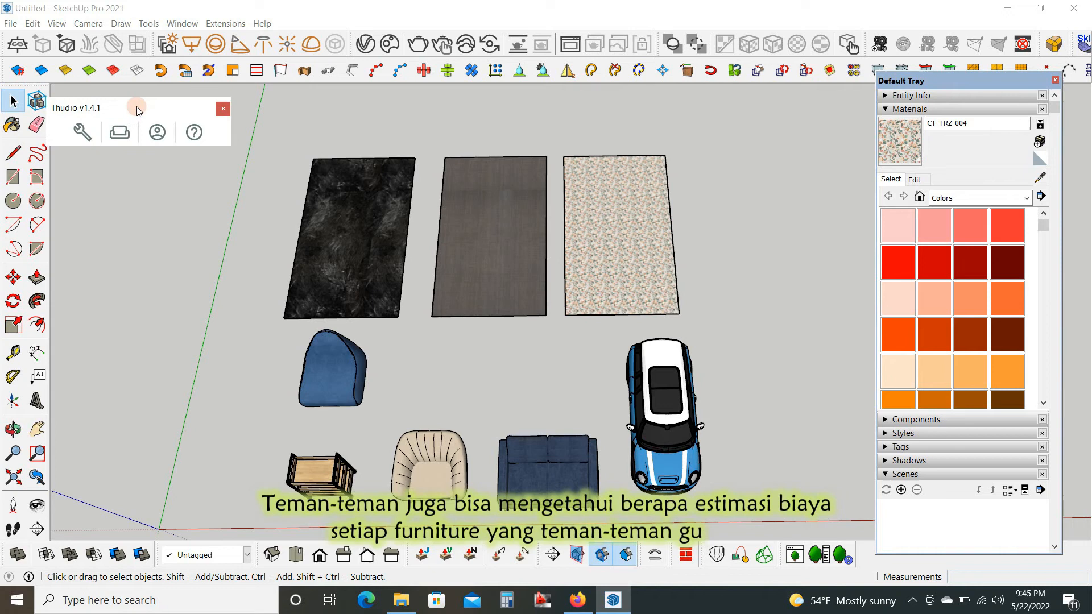
Reopen the 3D Catalogue and move its window over the Default Tray, clear of the model
{"action": "left_click", "coordinate": [124, 131]}
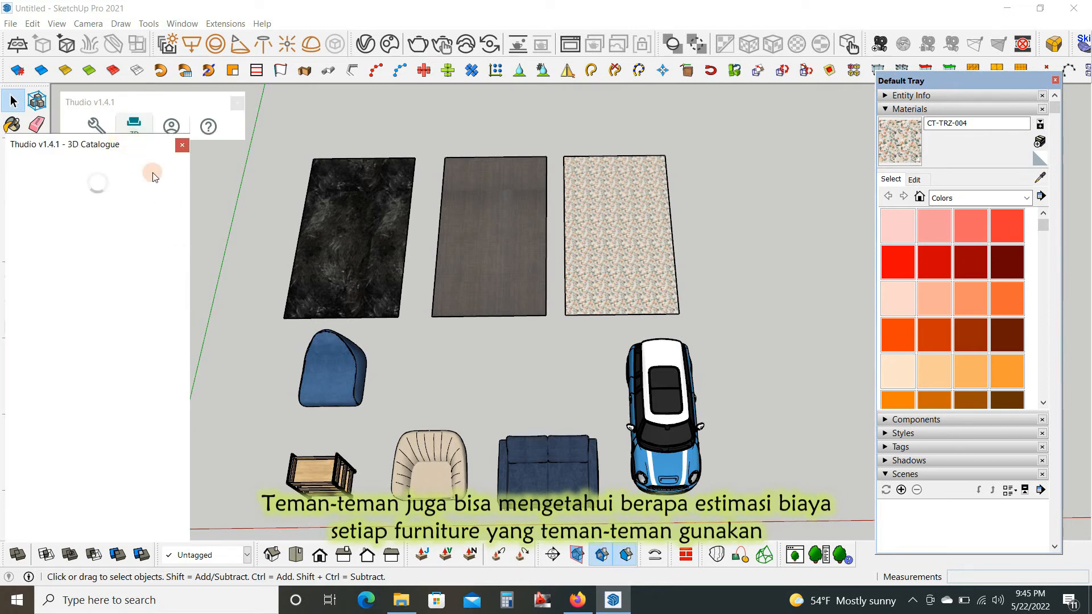
{"action": "scroll", "coordinate": [612, 258], "scroll_direction": "down", "scroll_amount": 1}
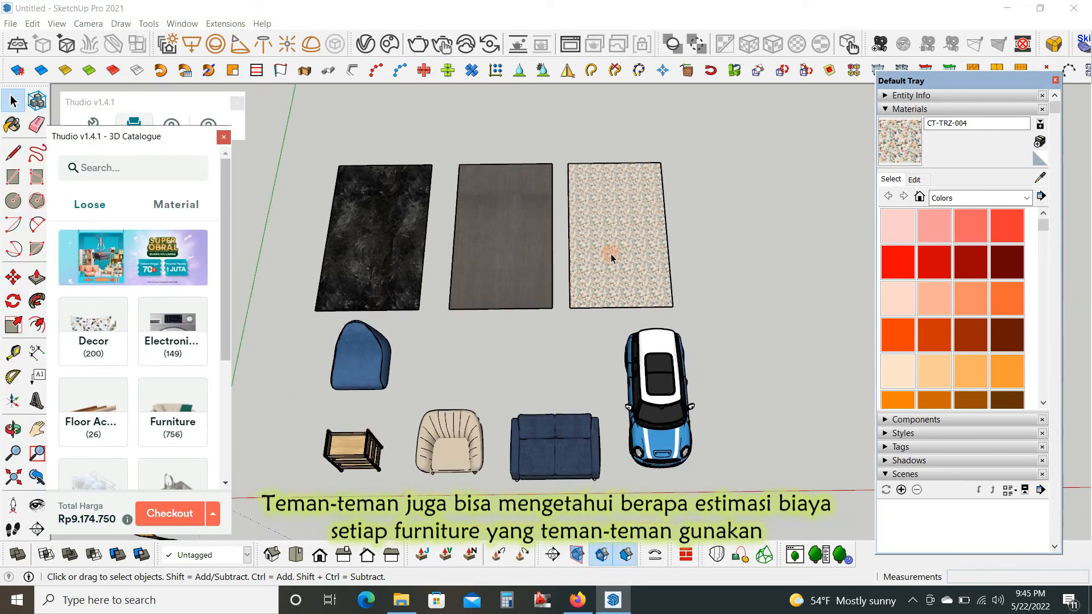
{"action": "left_click_drag", "start_coordinate": [163, 150], "coordinate": [893, 118]}
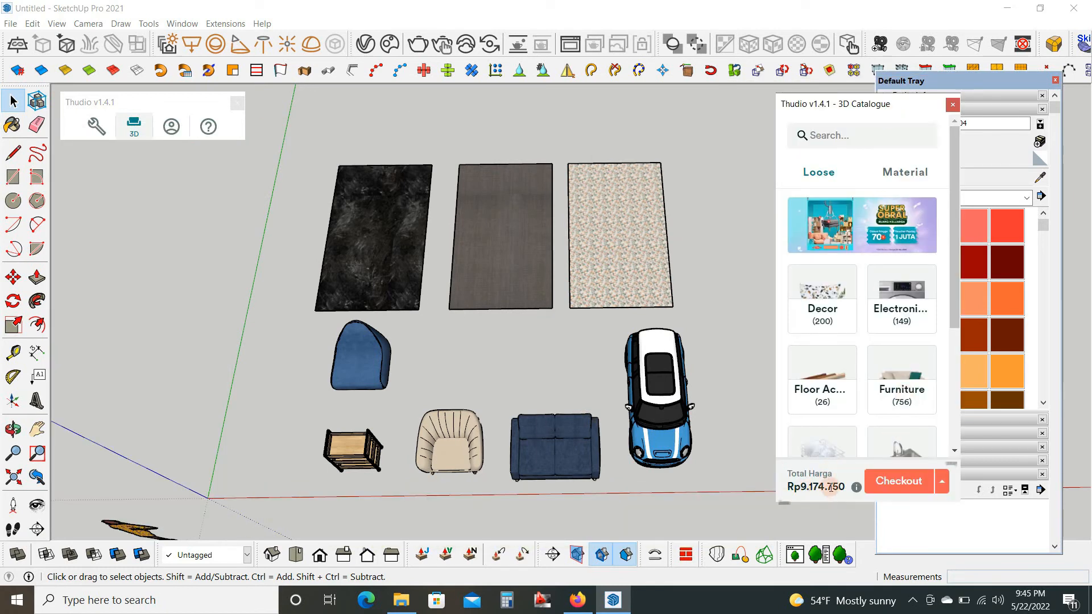
Select all the inserted items and painted rectangles together, followed by the car alone
{"action": "left_click_drag", "start_coordinate": [294, 129], "coordinate": [746, 533]}
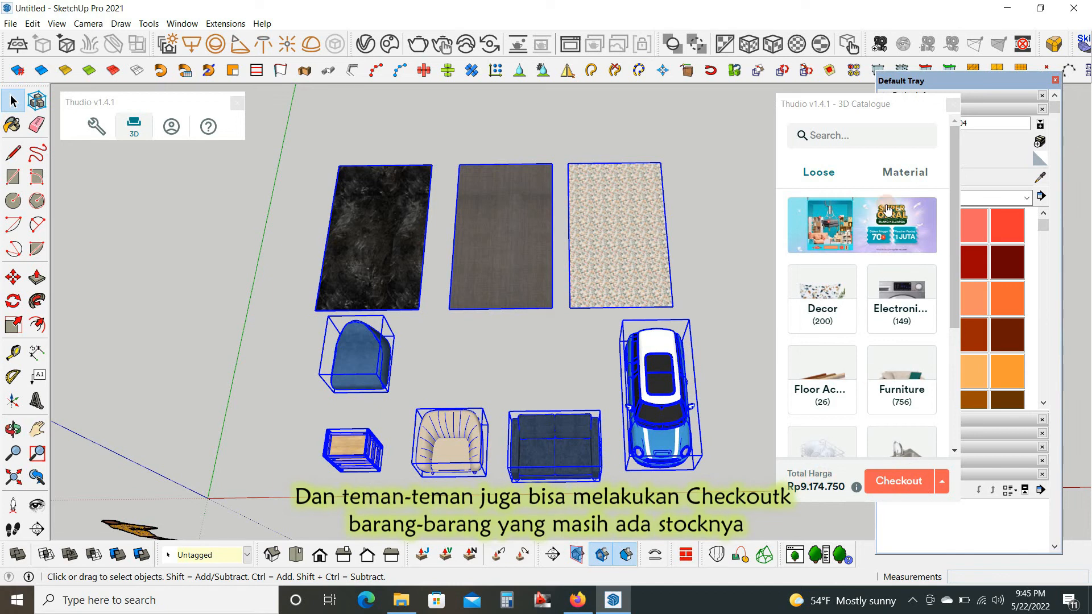
{"action": "left_click", "coordinate": [822, 176]}
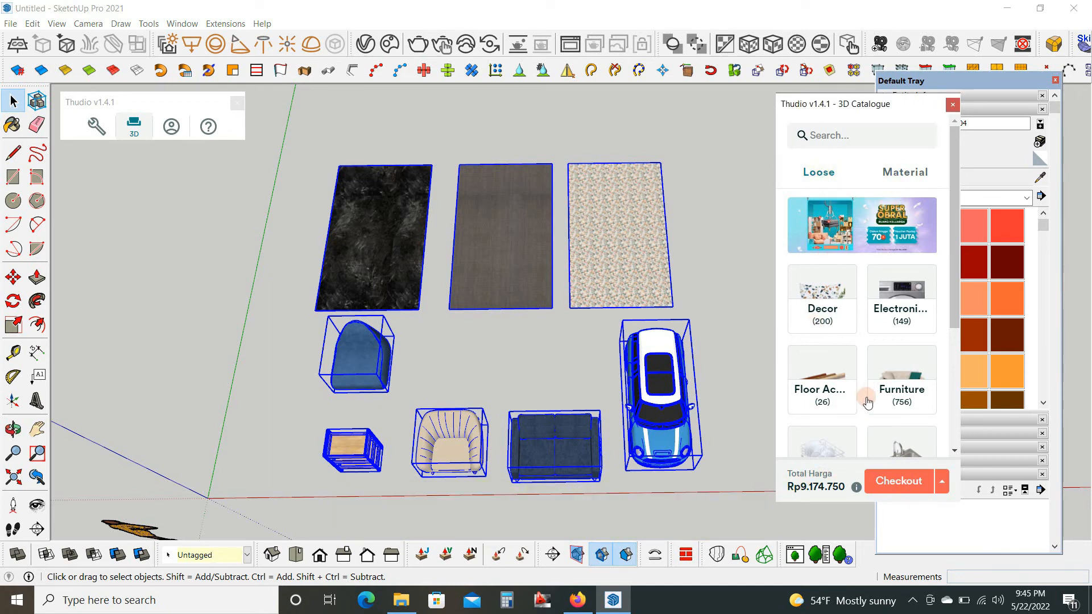
{"action": "left_click", "coordinate": [673, 420]}
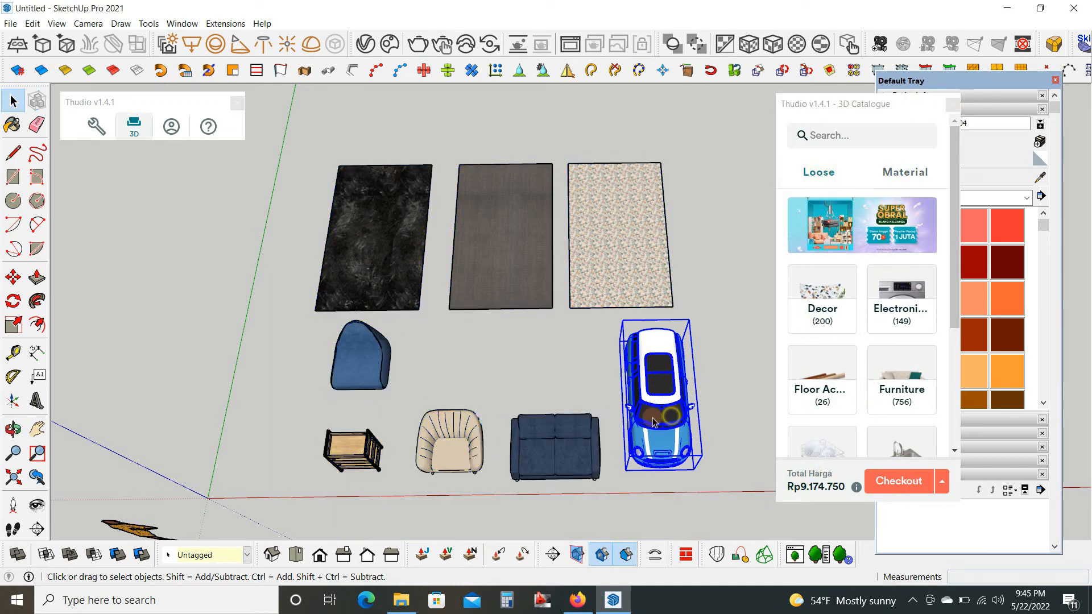
Select the blue two-seat sofa, examine its dimensions in the Thudio Inspector, and close the Inspector
{"action": "left_click", "coordinate": [556, 455]}
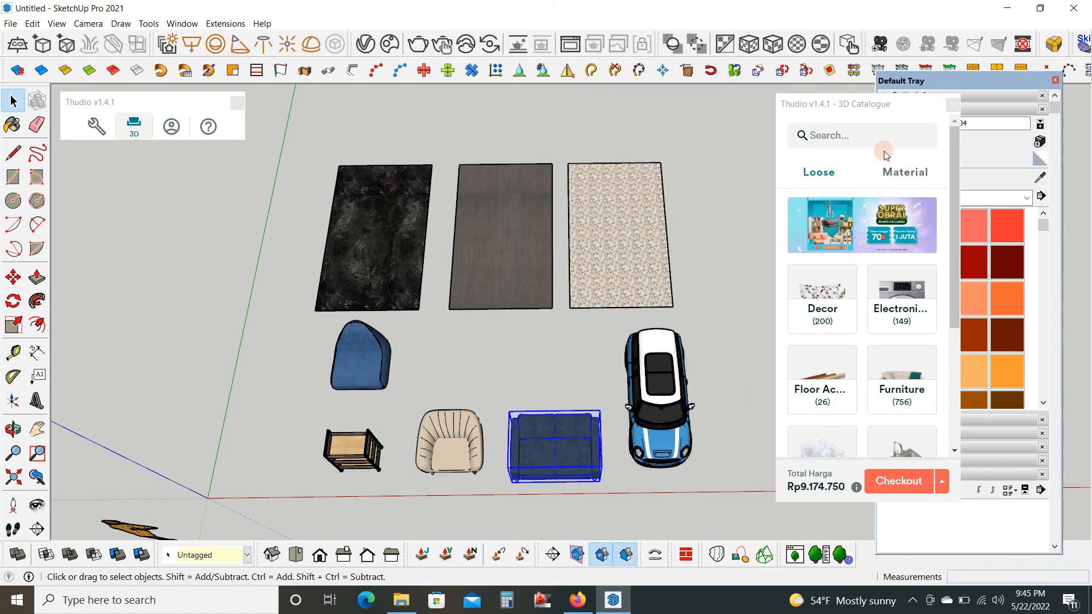
{"action": "scroll", "coordinate": [868, 364], "scroll_direction": "down", "scroll_amount": 5}
{"action": "scroll", "coordinate": [871, 378], "scroll_direction": "up", "scroll_amount": 5}
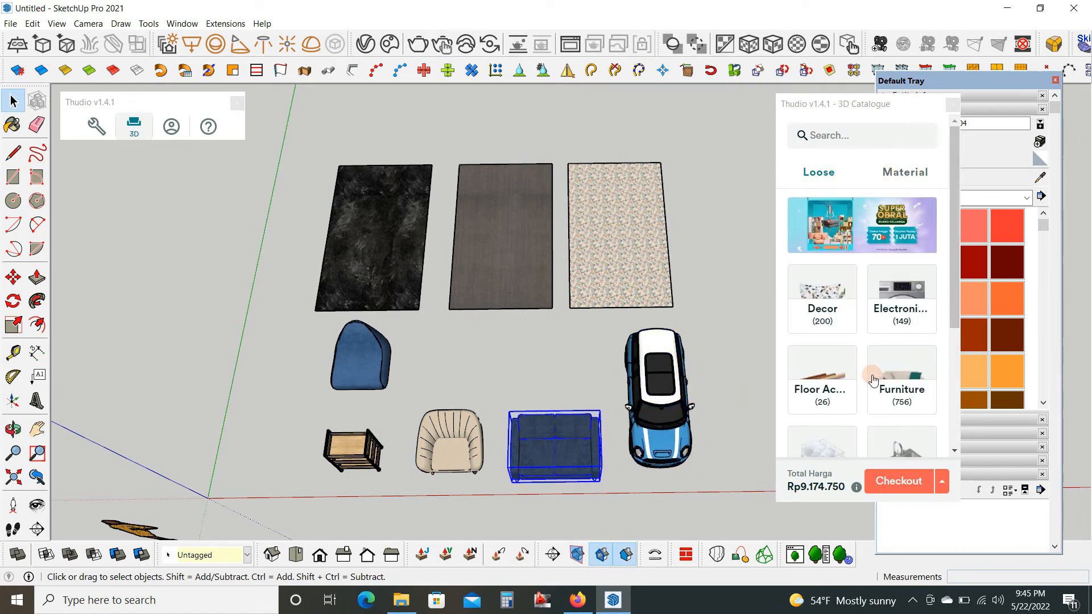
{"action": "left_click", "coordinate": [903, 104]}
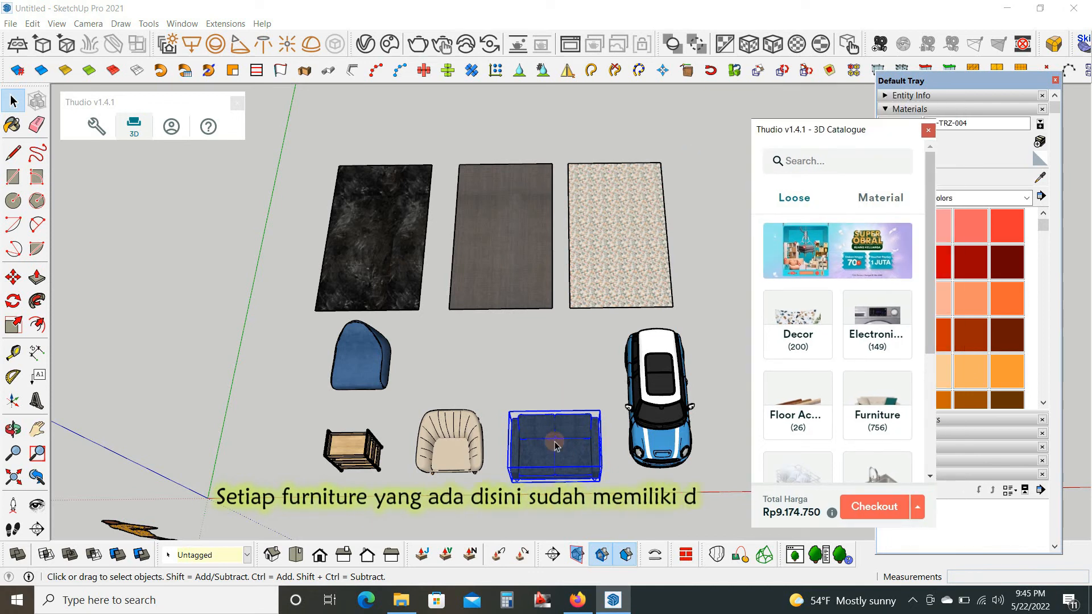
{"action": "left_click", "coordinate": [95, 126]}
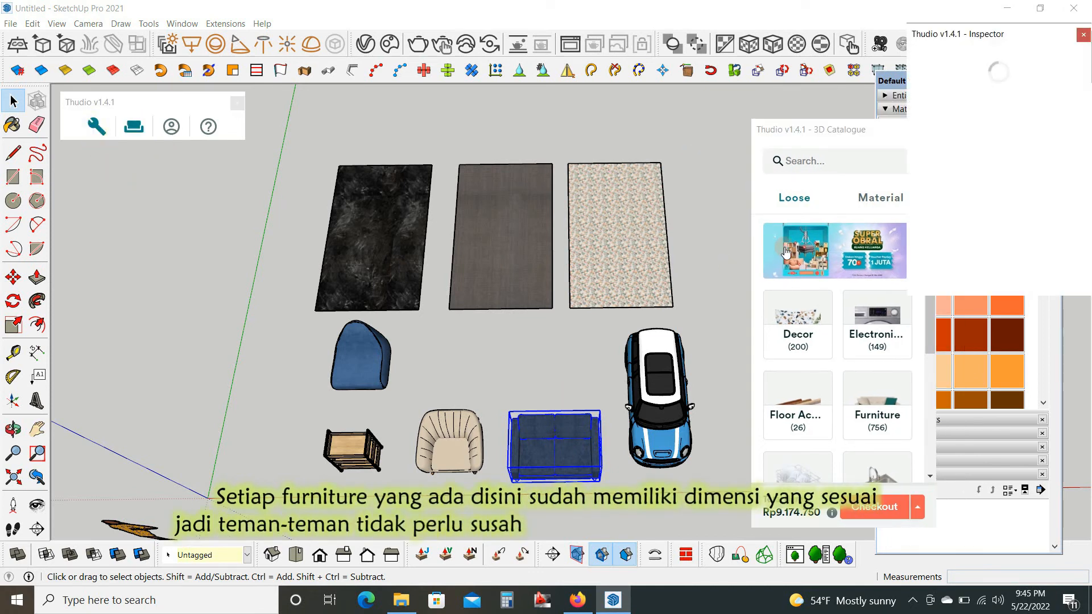
{"action": "left_click_drag", "start_coordinate": [965, 36], "coordinate": [764, 108]}
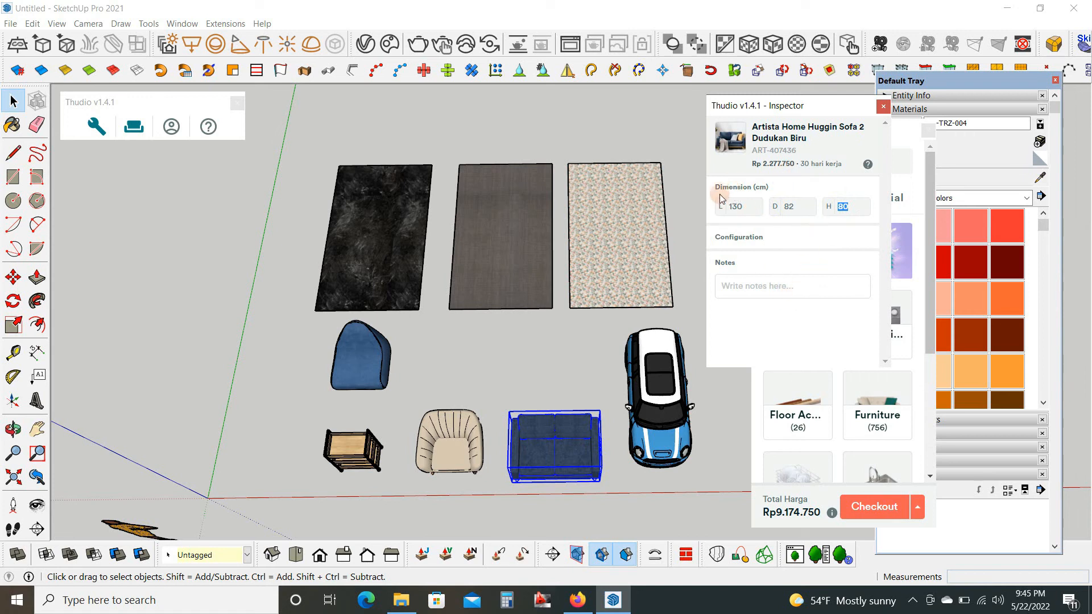
{"action": "left_click_drag", "start_coordinate": [716, 189], "coordinate": [772, 191]}
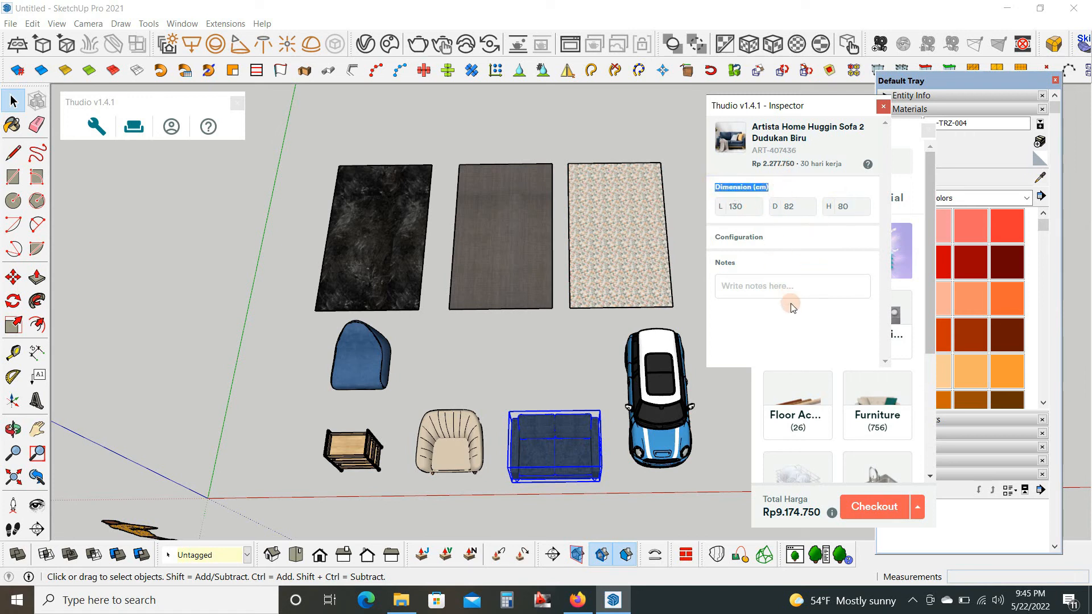
{"action": "left_click", "coordinate": [795, 323]}
{"action": "left_click", "coordinate": [883, 108]}
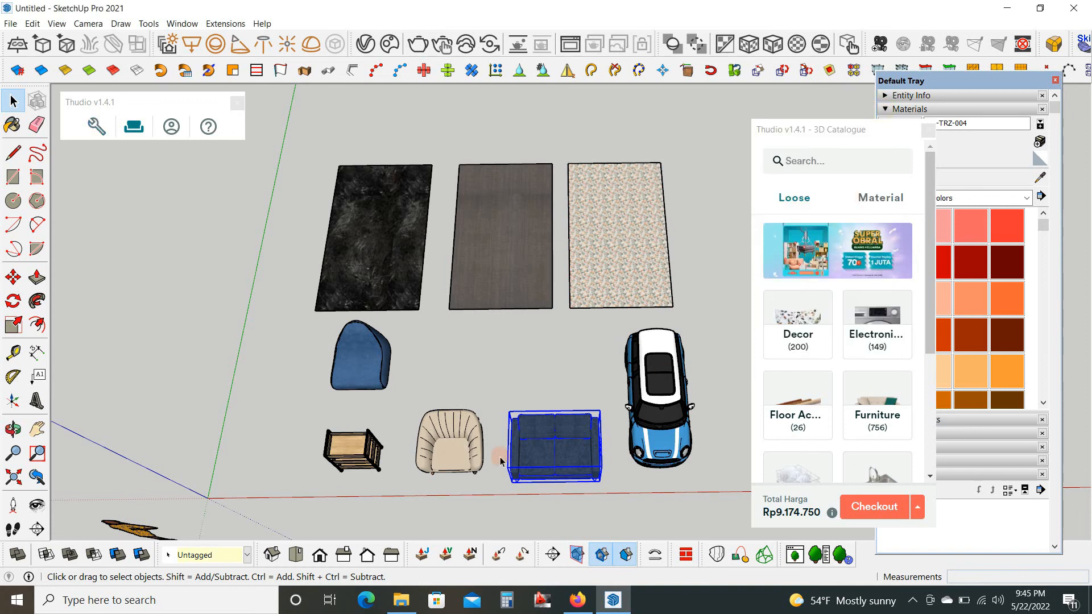
Clear the sofa selection and move the 3D Catalogue window off the Default Tray to uncover the Materials settings
{"action": "left_click", "coordinate": [538, 351]}
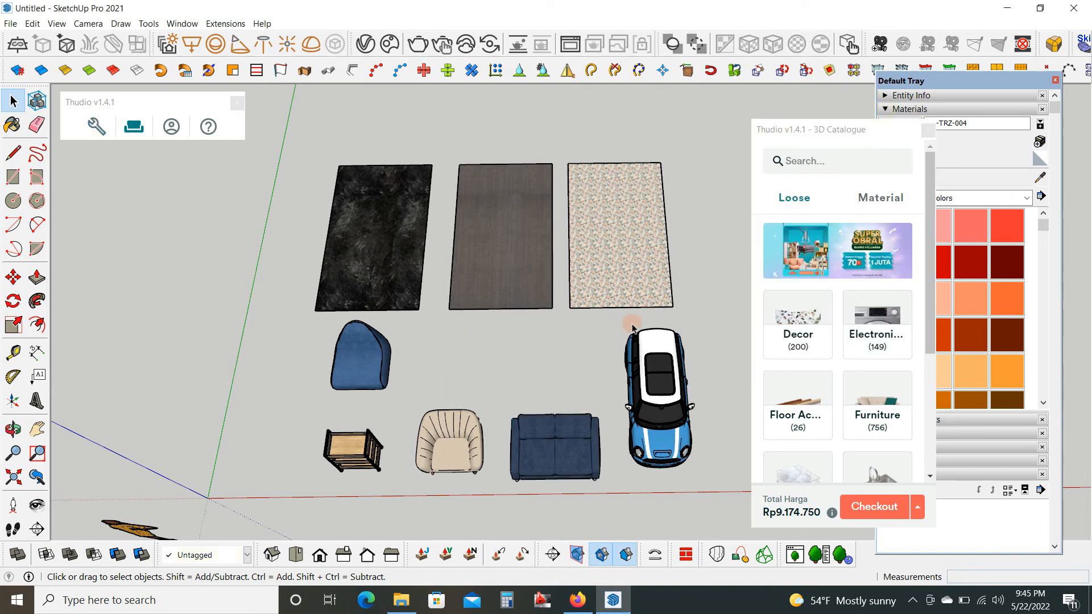
{"action": "scroll", "coordinate": [593, 365], "scroll_direction": "down", "scroll_amount": 1}
{"action": "scroll", "coordinate": [512, 246], "scroll_direction": "up", "scroll_amount": 2}
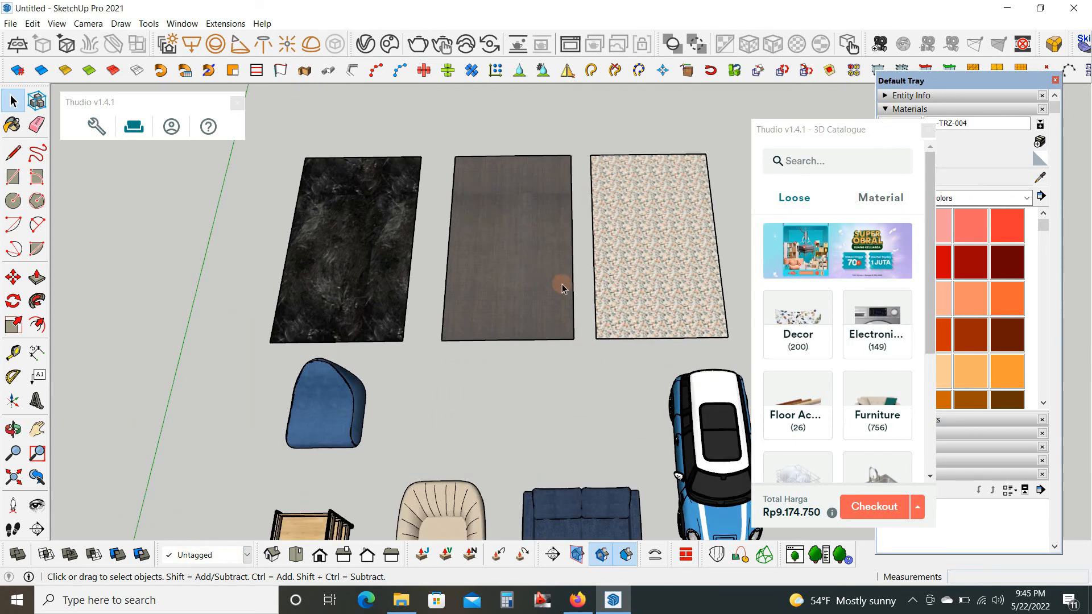
{"action": "scroll", "coordinate": [562, 284], "scroll_direction": "down", "scroll_amount": 1}
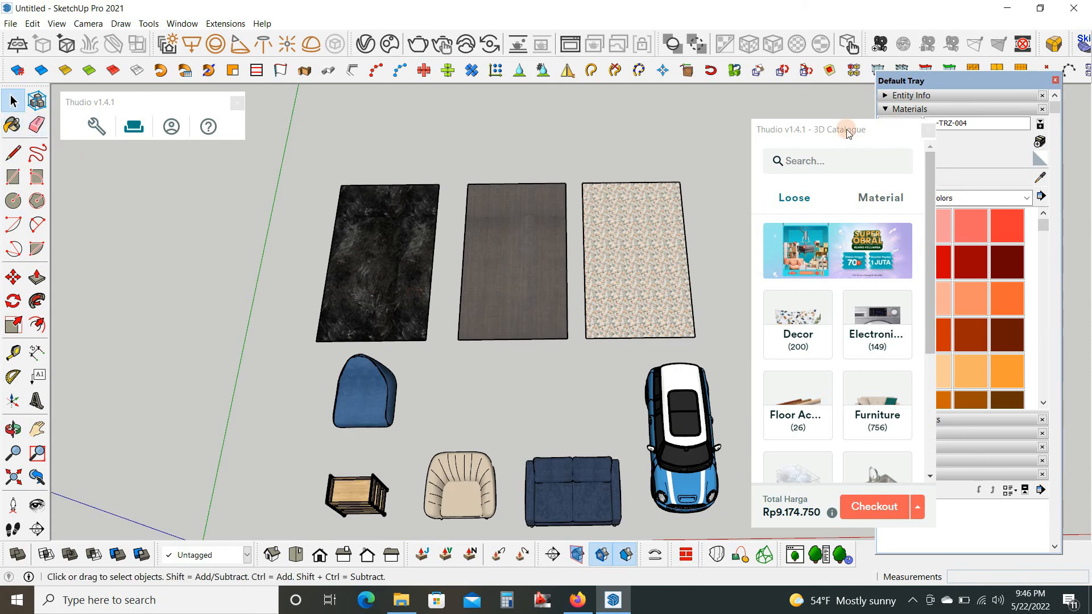
{"action": "left_click_drag", "start_coordinate": [846, 132], "coordinate": [792, 176]}
Sample the material of the middle painted rectangle and examine its texture width and height in the material's edit settings
{"action": "left_click", "coordinate": [1039, 177]}
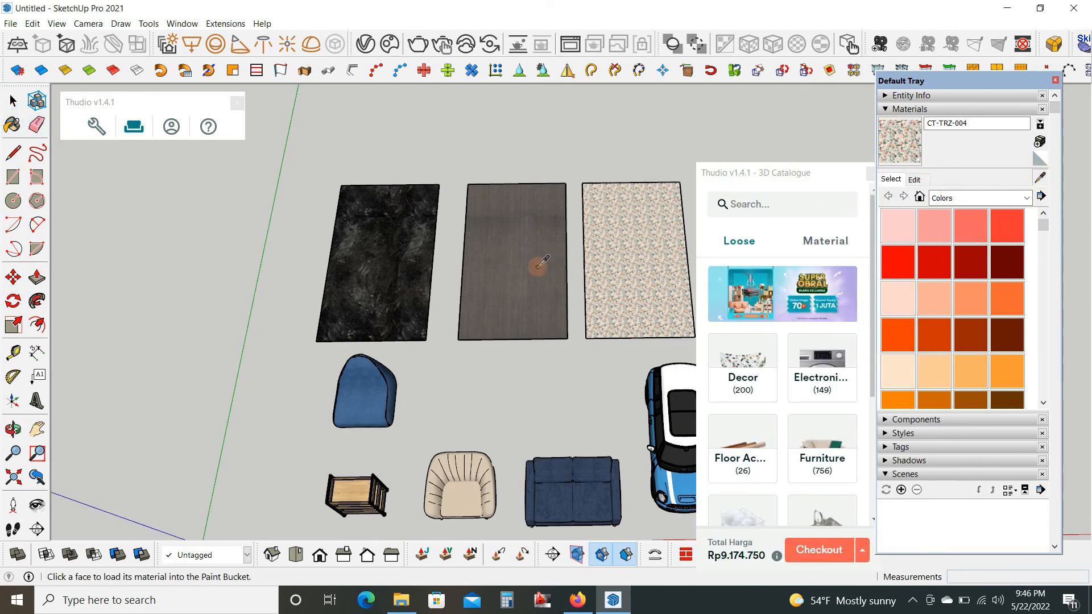
{"action": "left_click", "coordinate": [492, 267]}
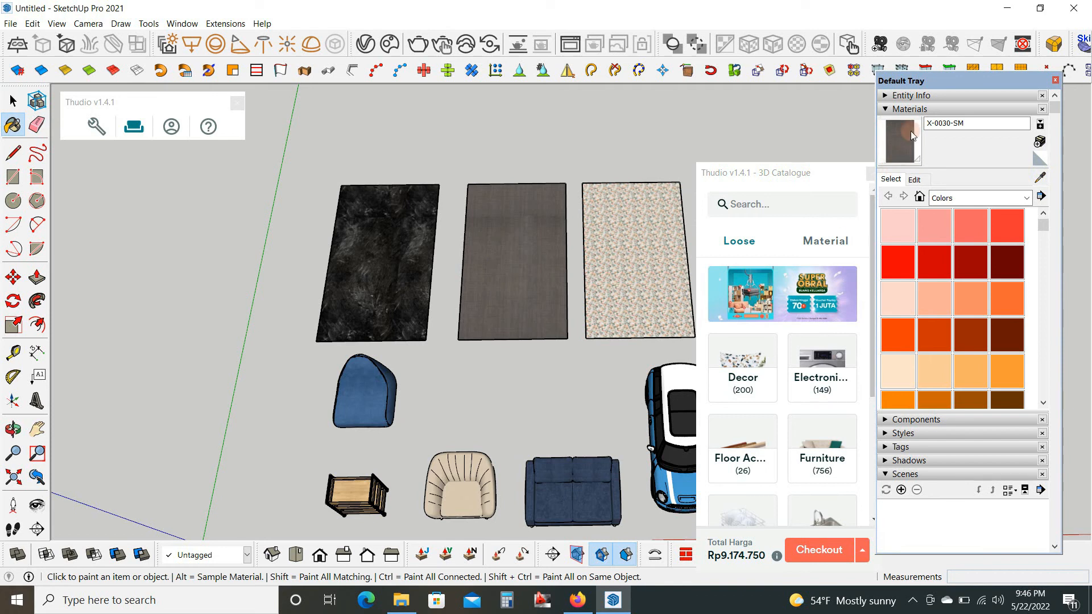
{"action": "left_click", "coordinate": [914, 180]}
{"action": "left_click", "coordinate": [917, 337]}
{"action": "mouse_move", "coordinate": [918, 337]}
{"action": "left_mouse_down"}
{"action": "mouse_move", "coordinate": [932, 339]}
{"action": "mouse_move", "coordinate": [921, 359]}
{"action": "left_mouse_up"}
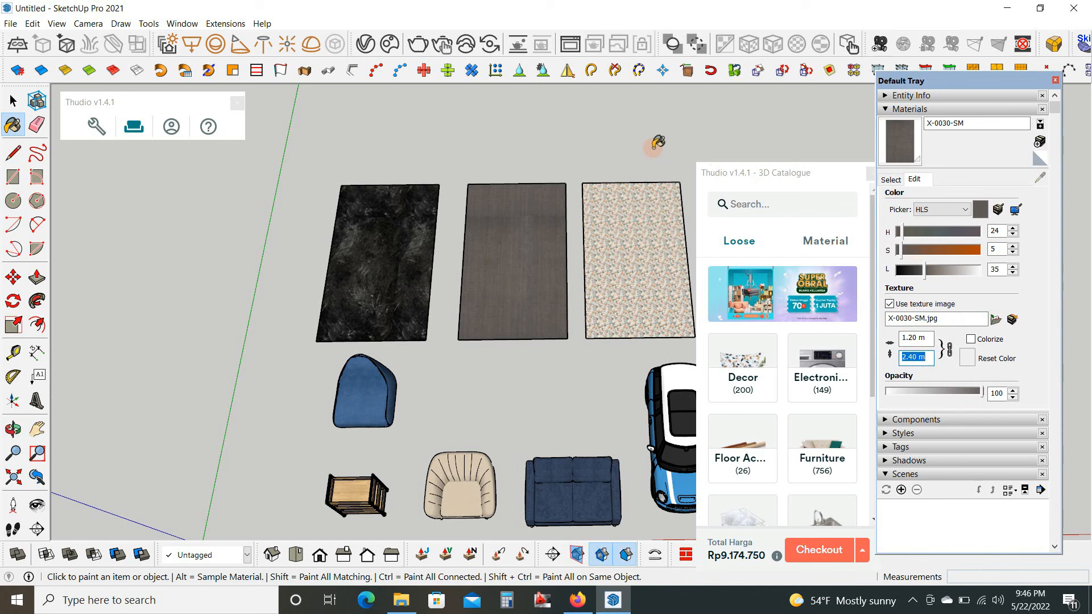
{"action": "middle_click", "coordinate": [626, 157]}
{"action": "key", "text": "Return"}
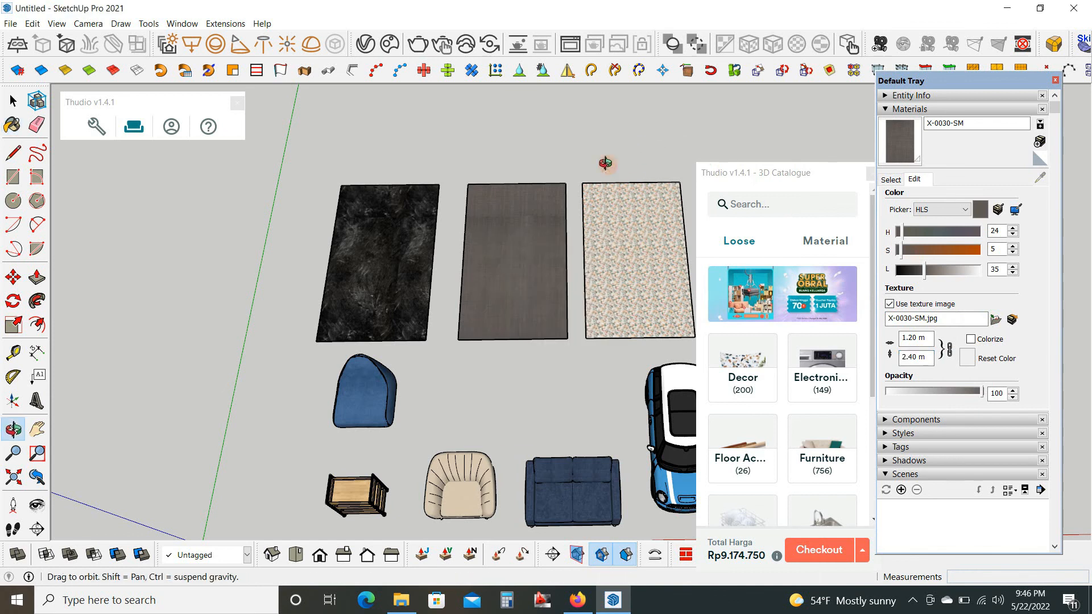
Raise the 3D Catalogue window, review the Item List of prices behind the total, close the list and look through the Loose categories
{"action": "left_click_drag", "start_coordinate": [862, 179], "coordinate": [864, 121]}
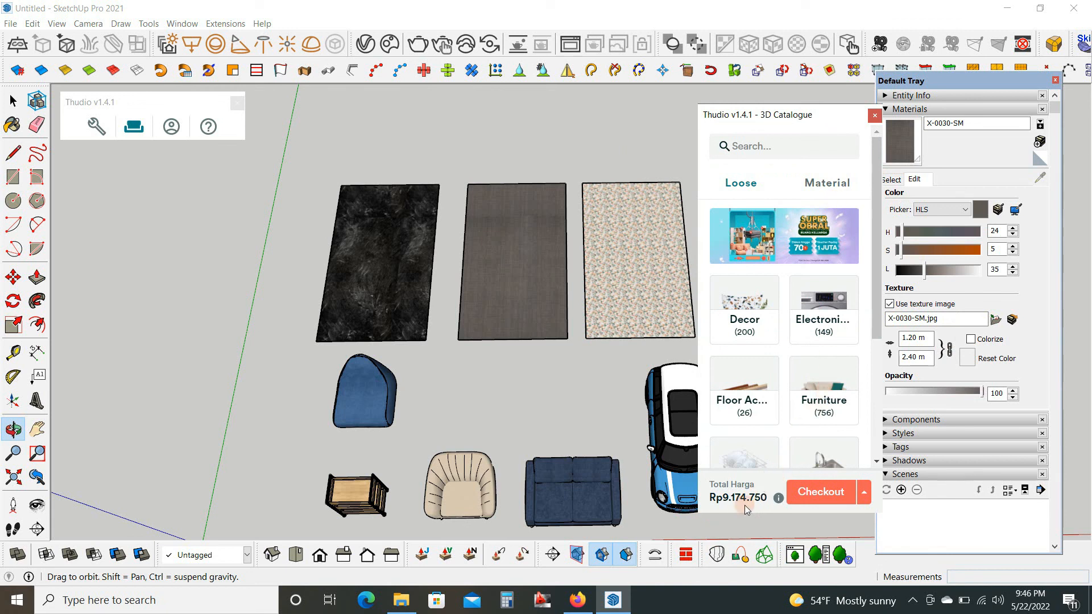
{"action": "left_click", "coordinate": [779, 499]}
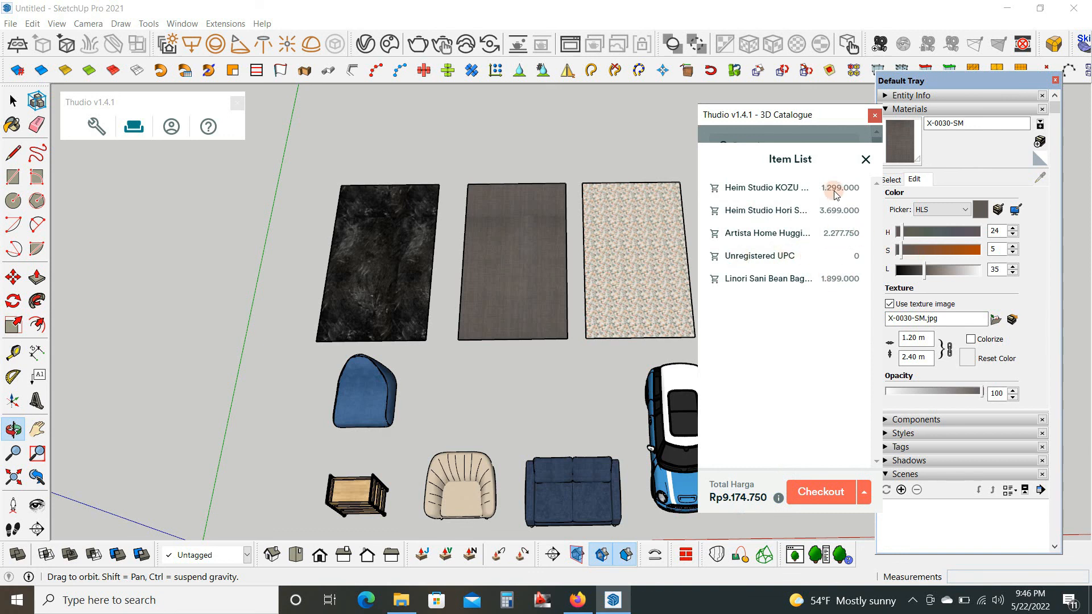
{"action": "left_click", "coordinate": [865, 160]}
{"action": "scroll", "coordinate": [819, 310], "scroll_direction": "down", "scroll_amount": 3}
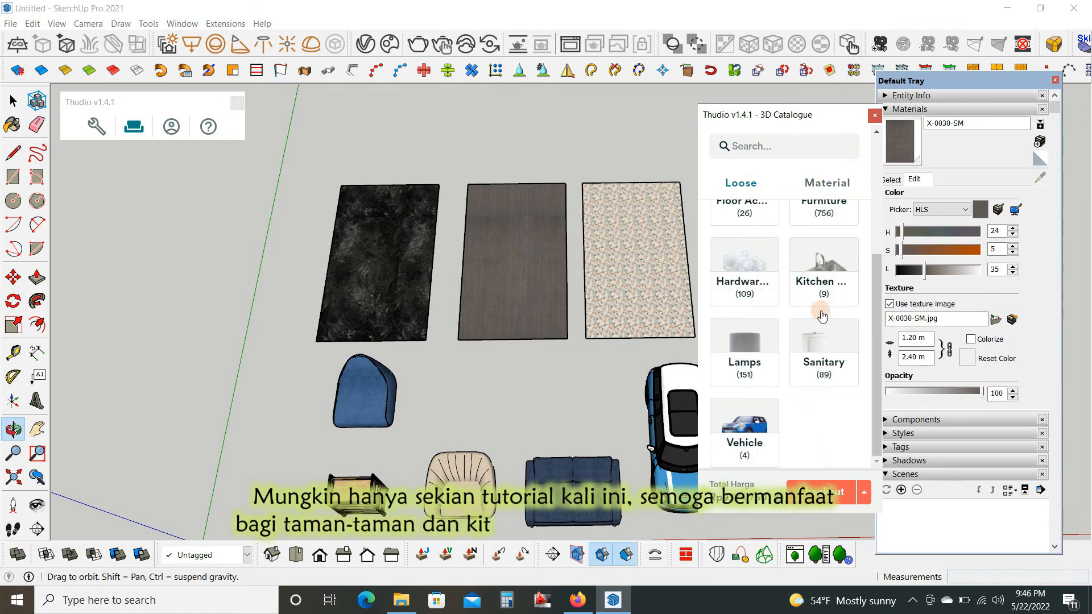
{"action": "scroll", "coordinate": [821, 312], "scroll_direction": "up", "scroll_amount": 3}
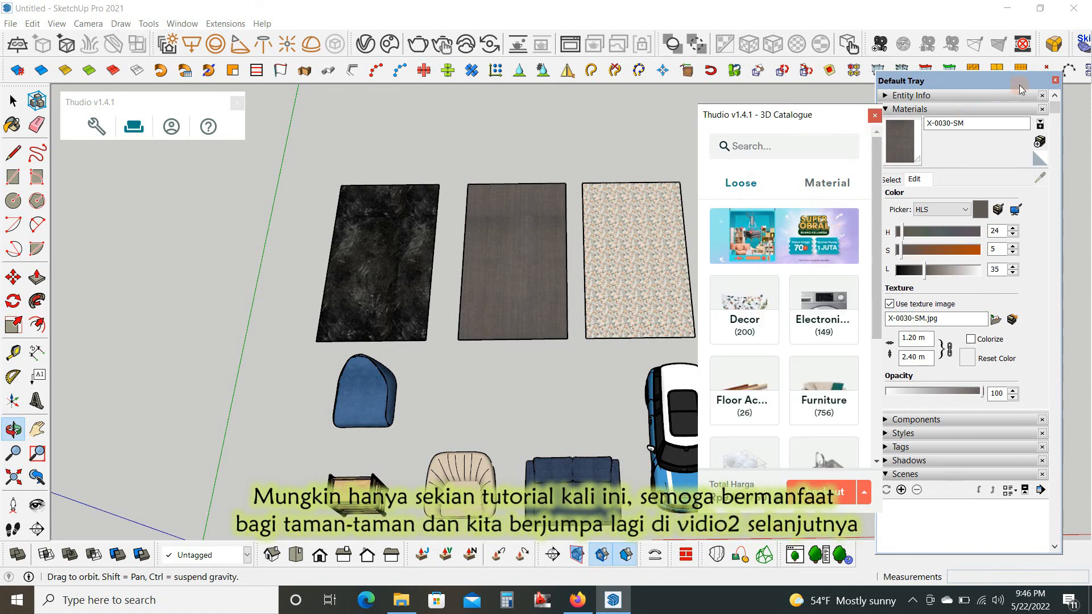
Close the Default Tray, the 3D Catalogue and the Thudio tool window, leaving the furniture, car and rectangles in a front perspective view
{"action": "left_click", "coordinate": [1055, 82]}
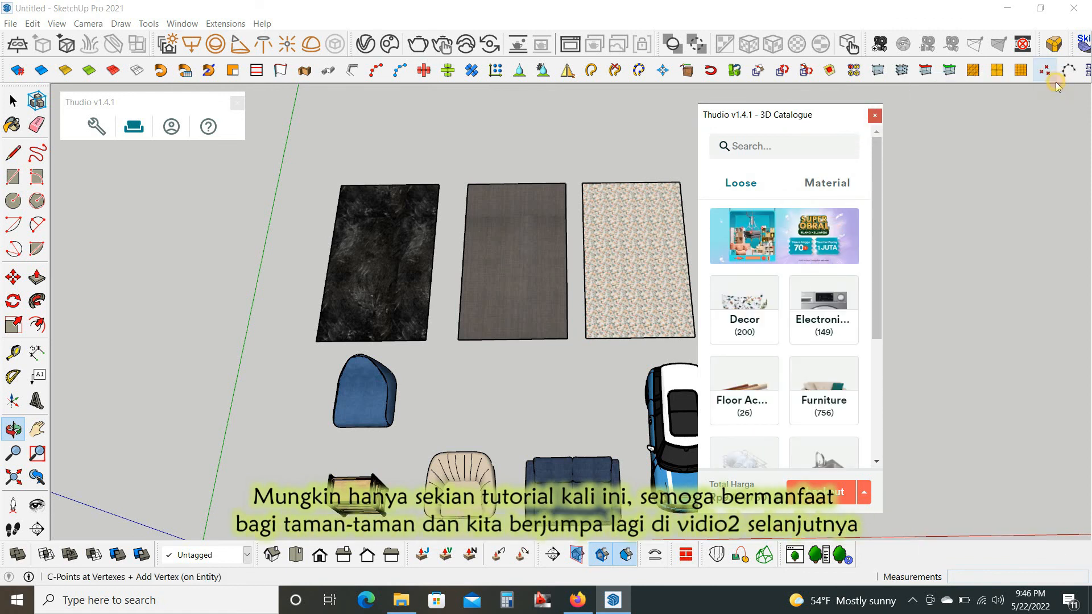
{"action": "left_click", "coordinate": [875, 115]}
{"action": "left_click", "coordinate": [237, 103]}
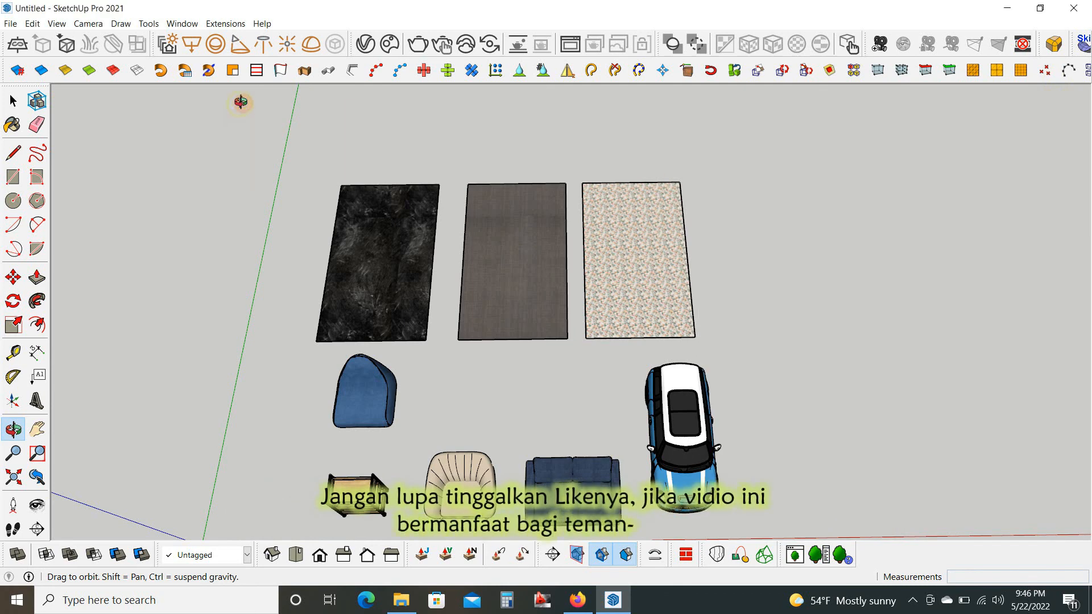
{"action": "scroll", "coordinate": [726, 326], "scroll_direction": "down", "scroll_amount": 1}
{"action": "middle_click_drag", "start_coordinate": [726, 325], "coordinate": [572, 279]}
{"action": "middle_click_drag", "start_coordinate": [541, 351], "coordinate": [580, 313], "text": "shift"}
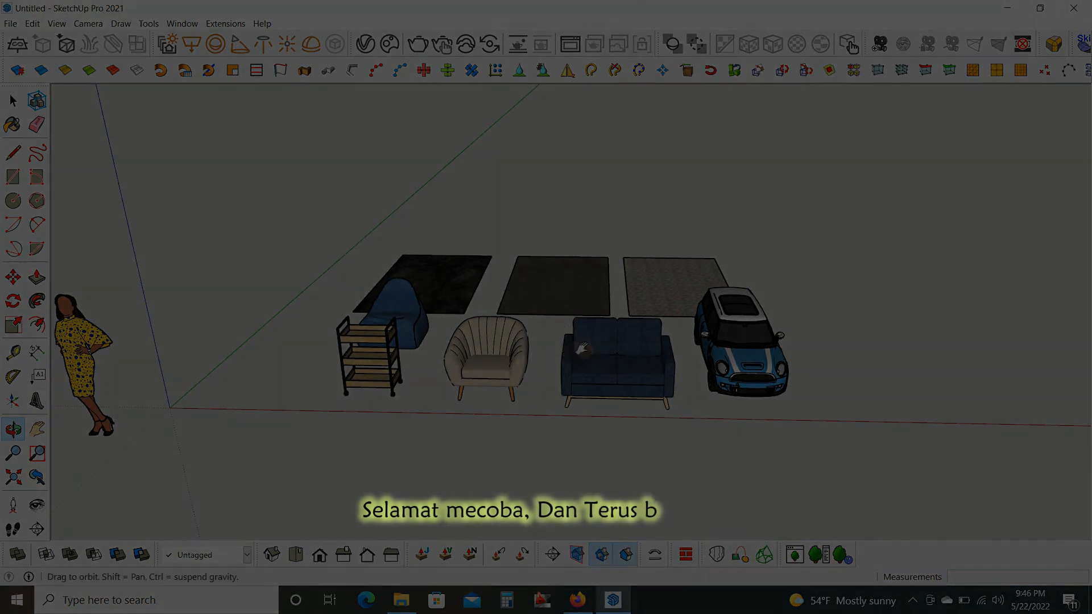
{"action": "middle_click_drag", "start_coordinate": [560, 438], "coordinate": [614, 425], "text": "shift"}
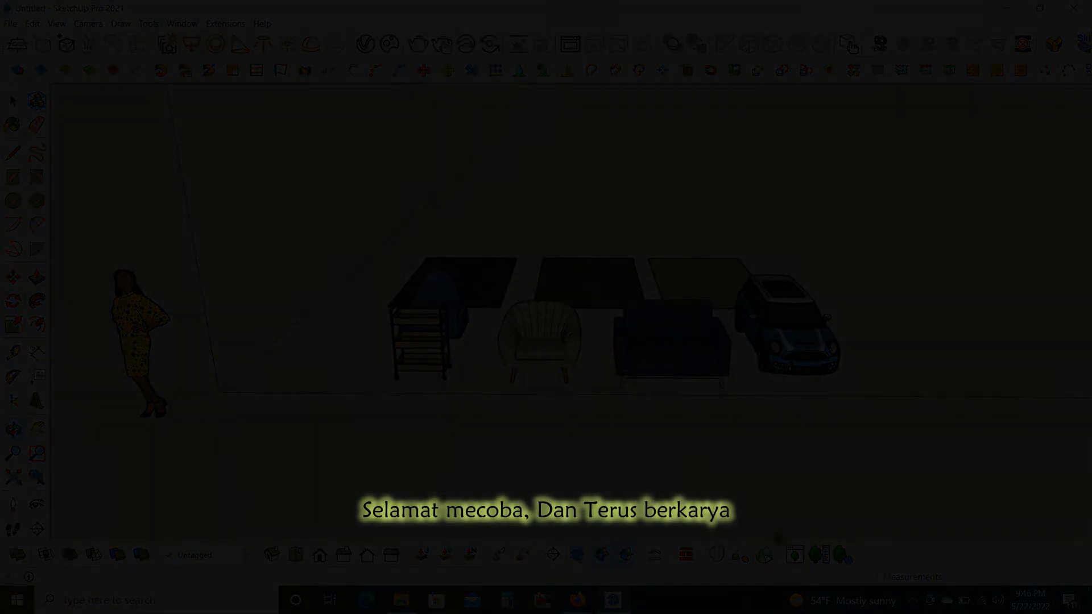